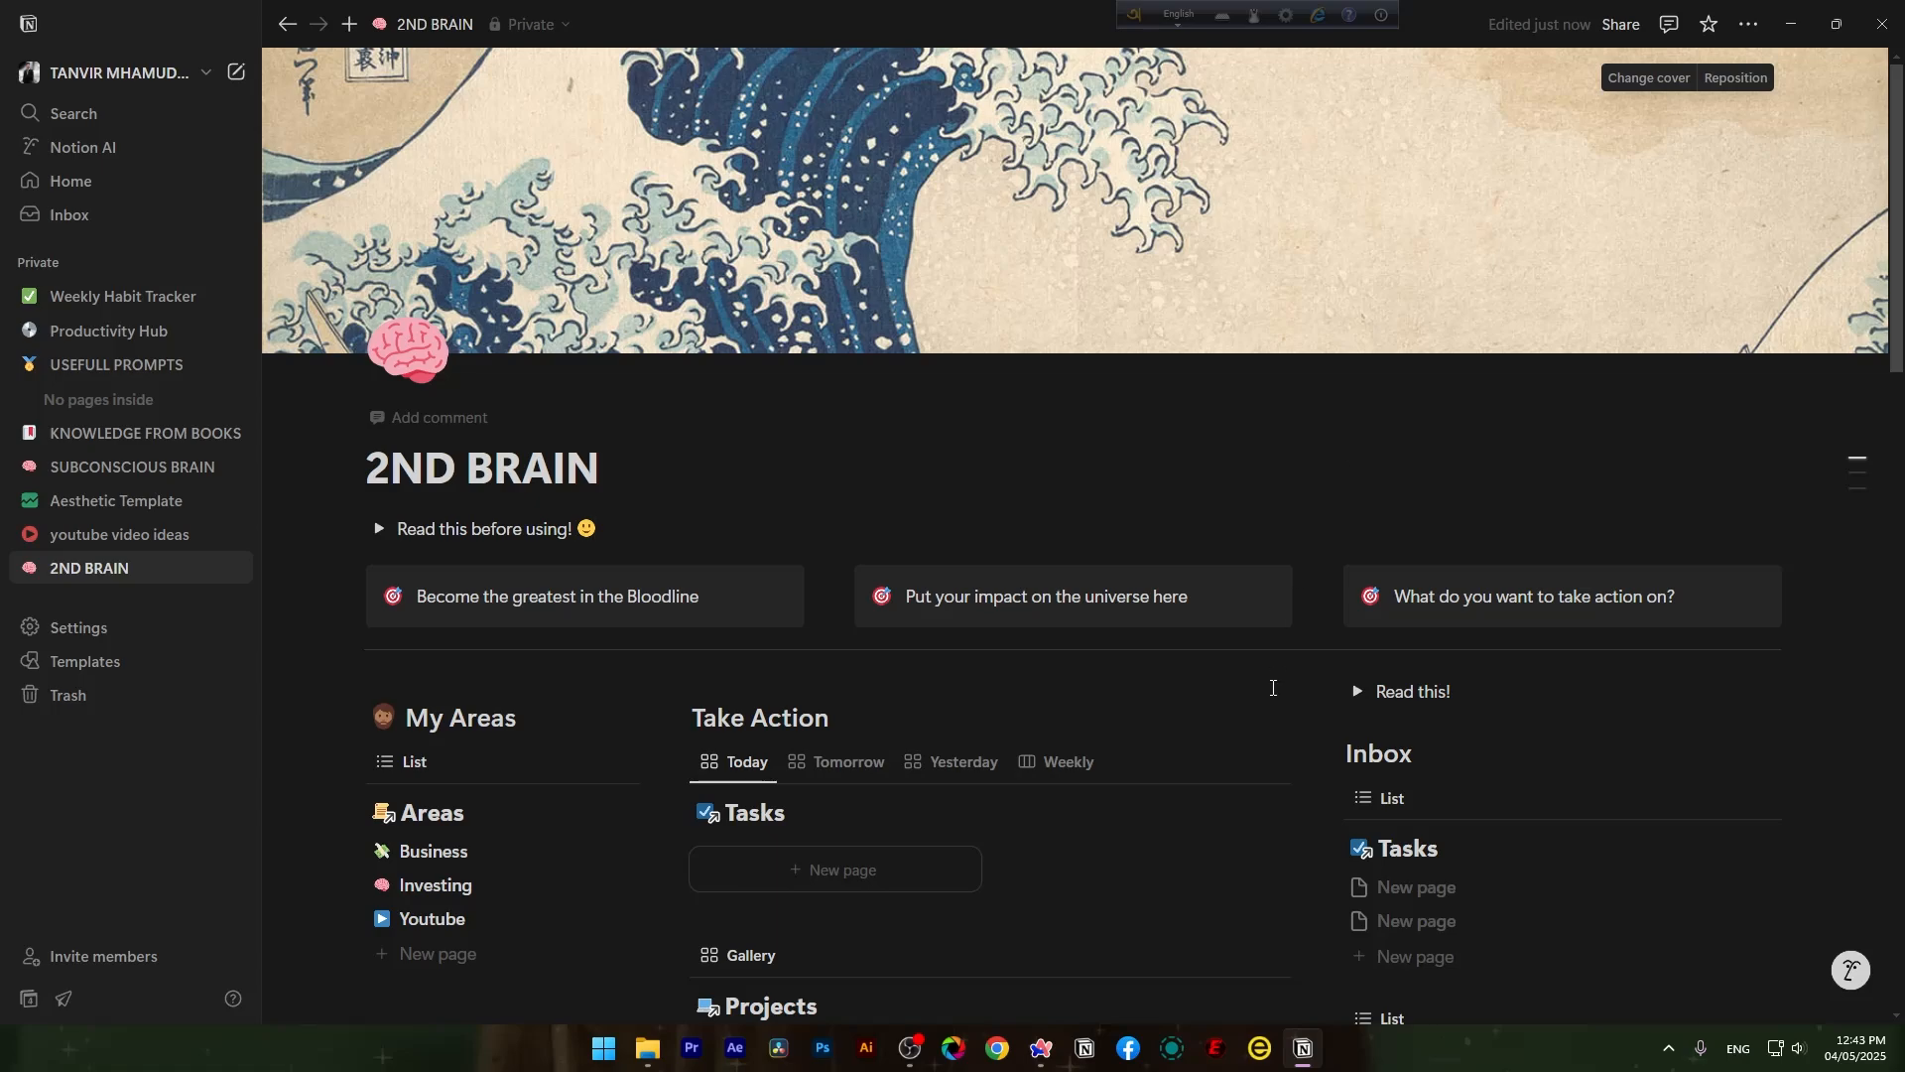
Look over the 2ND BRAIN page down to the Daily Optimization calendar, and hide the sidebar.
scroll(1273, 688, "down", 12)
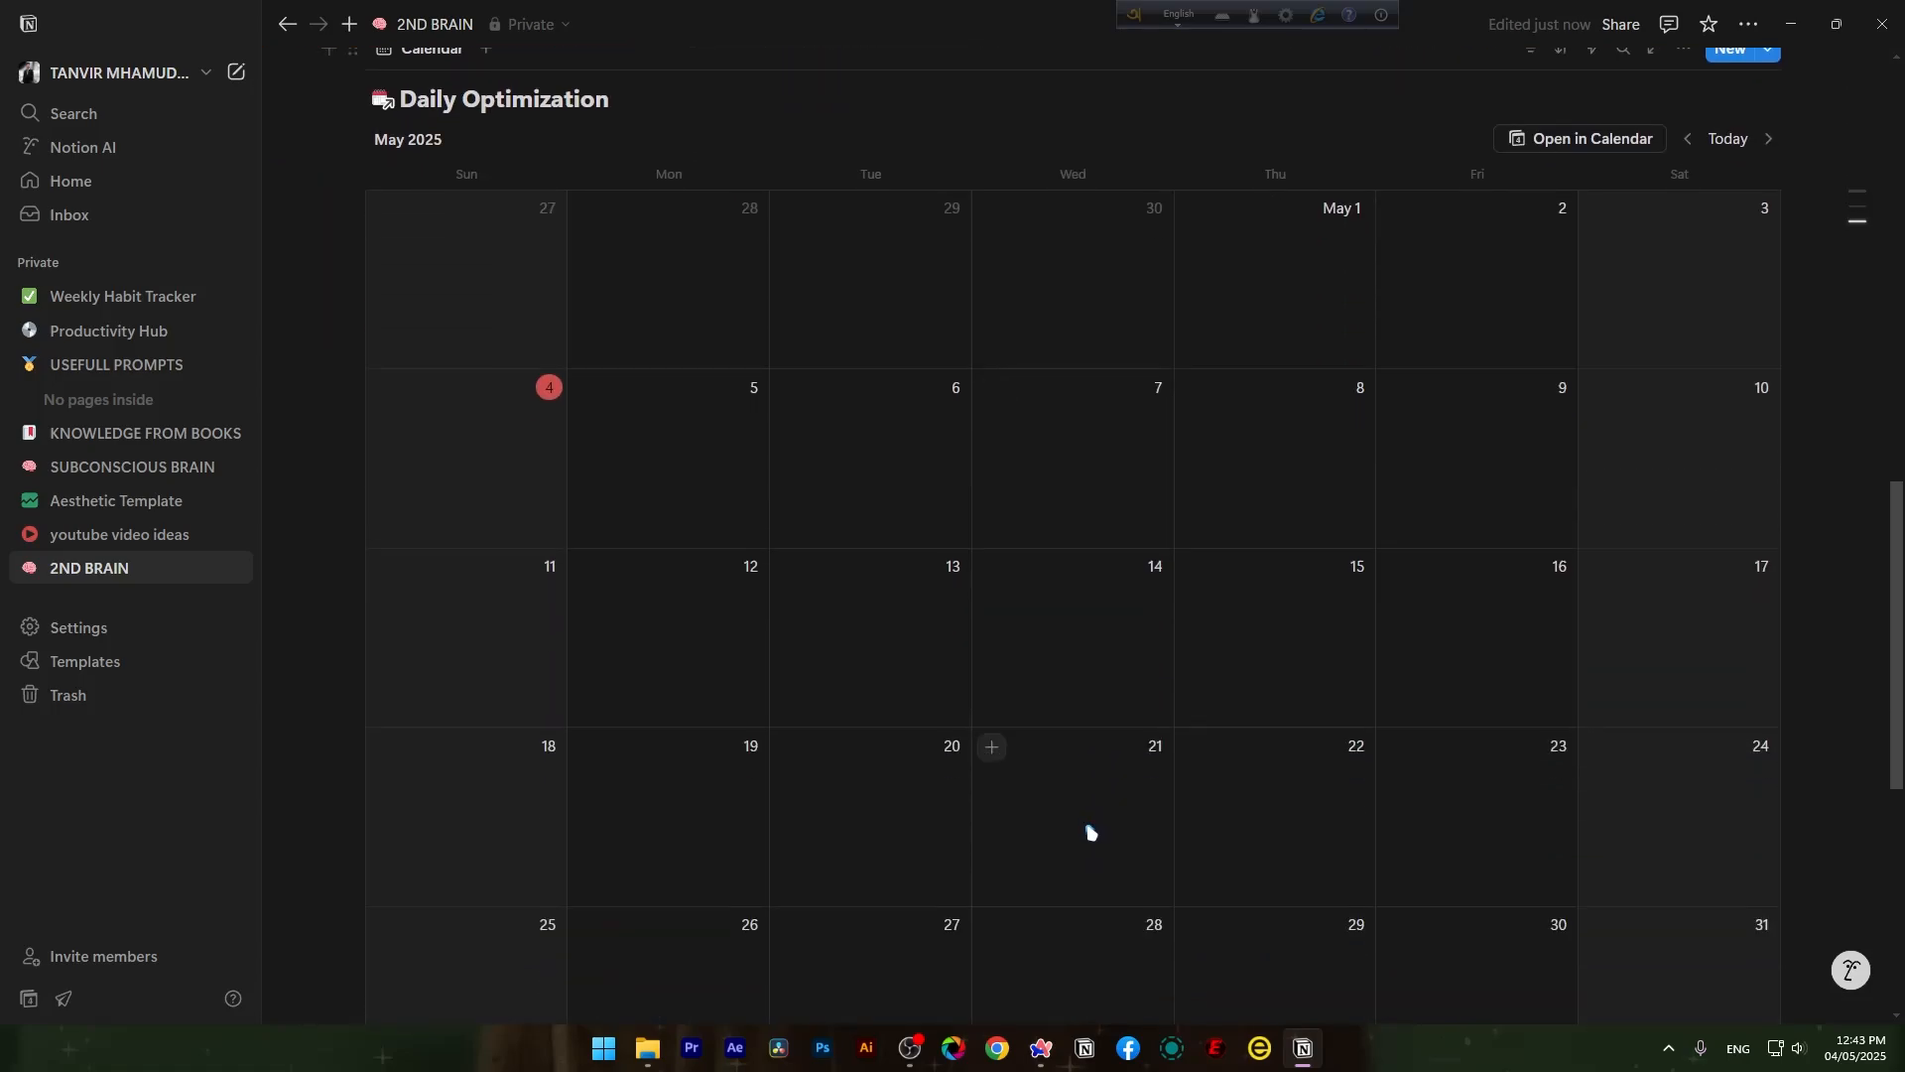
scroll(1102, 813, "down", 6)
scroll(907, 574, "up", 20)
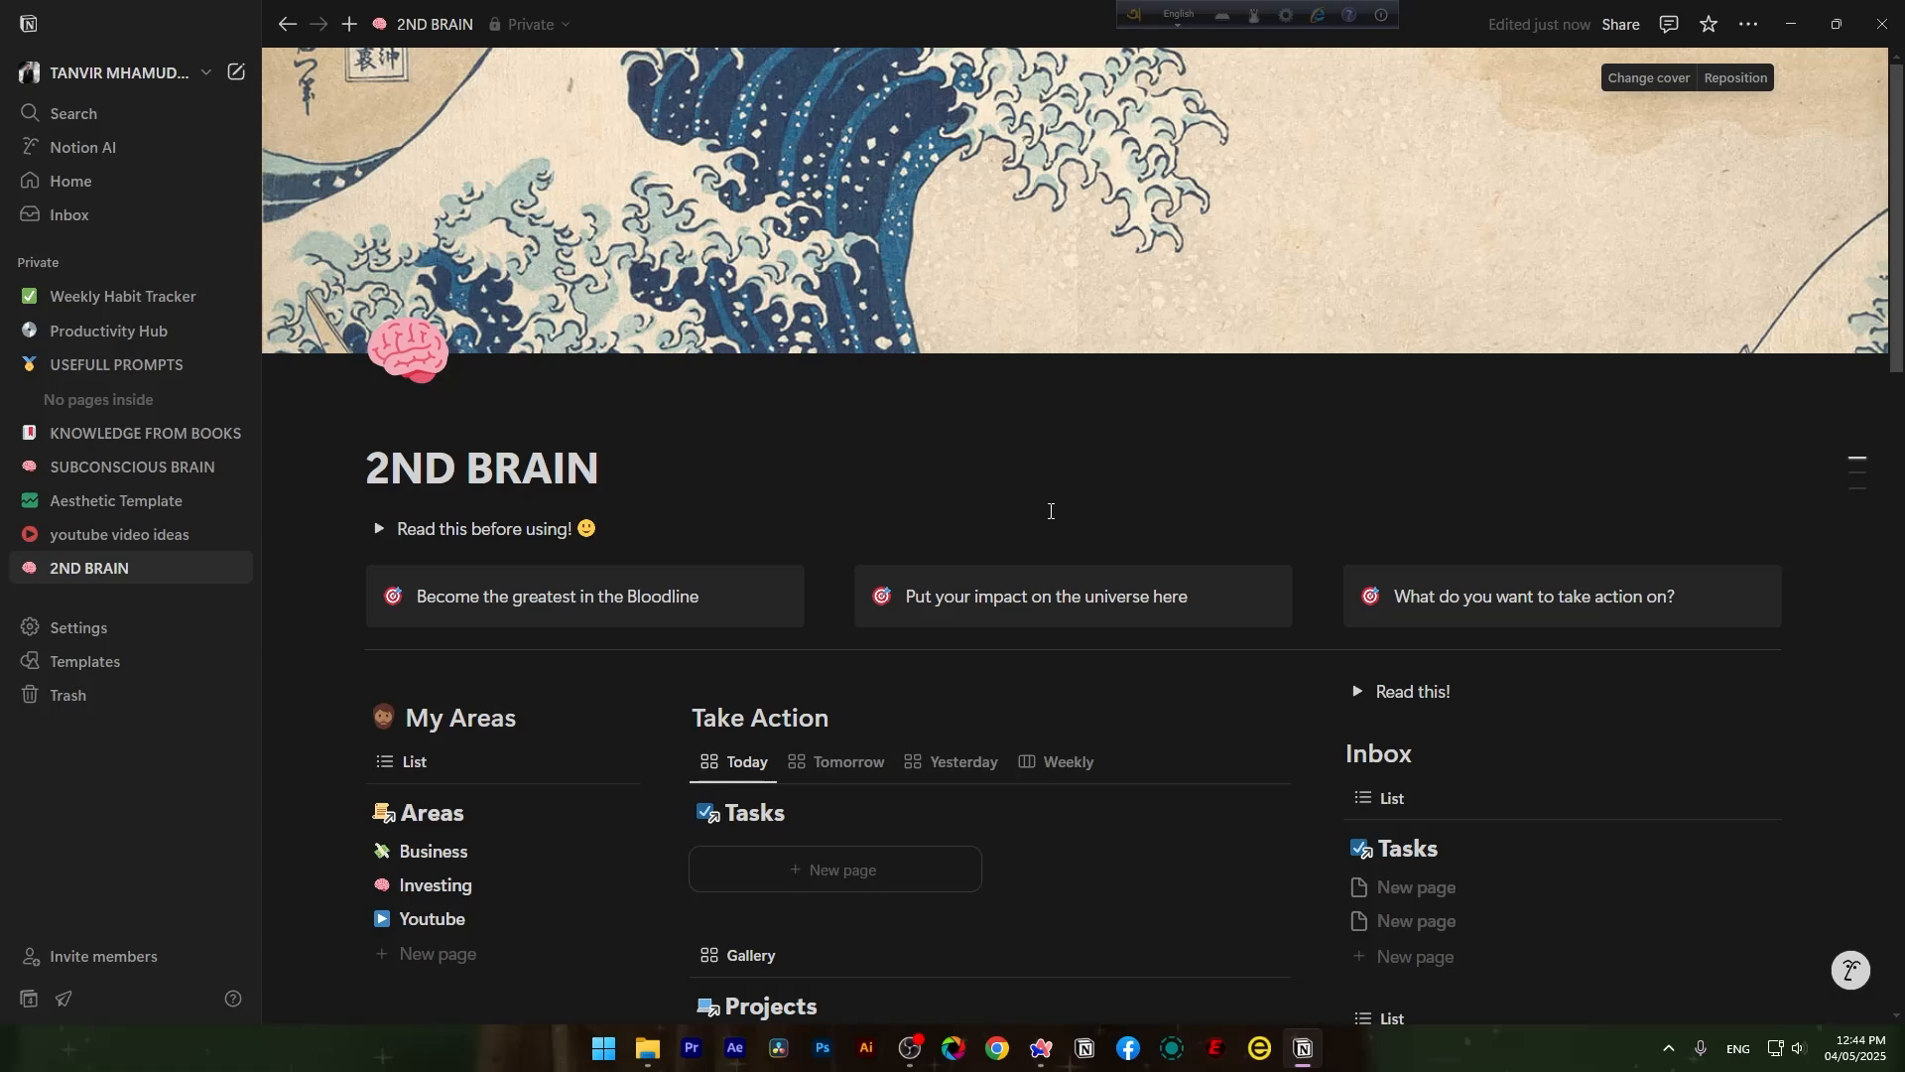
key("ctrl+backslash")
scroll(1406, 708, "down", 2)
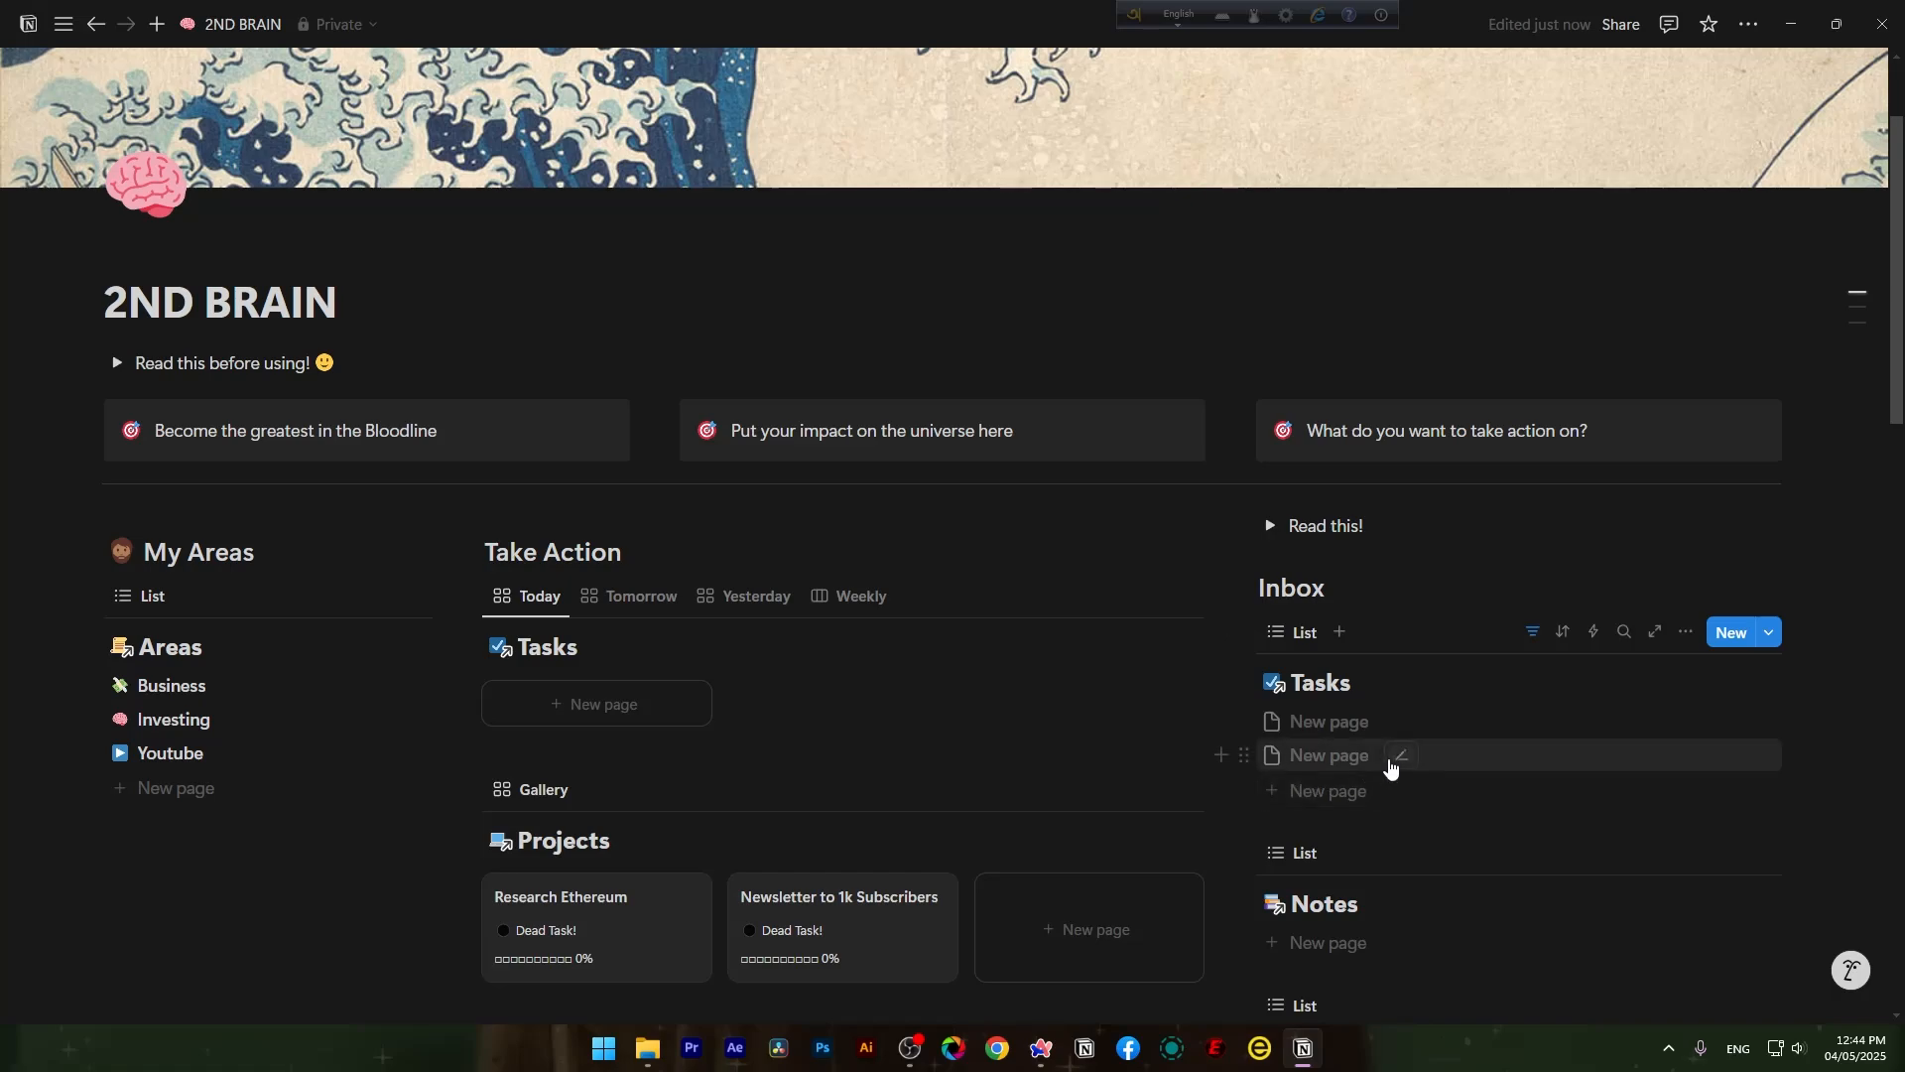
Open the second untitled Inbox task beside the dashboard, check which projects it can link to, and close it.
left_click(1386, 764)
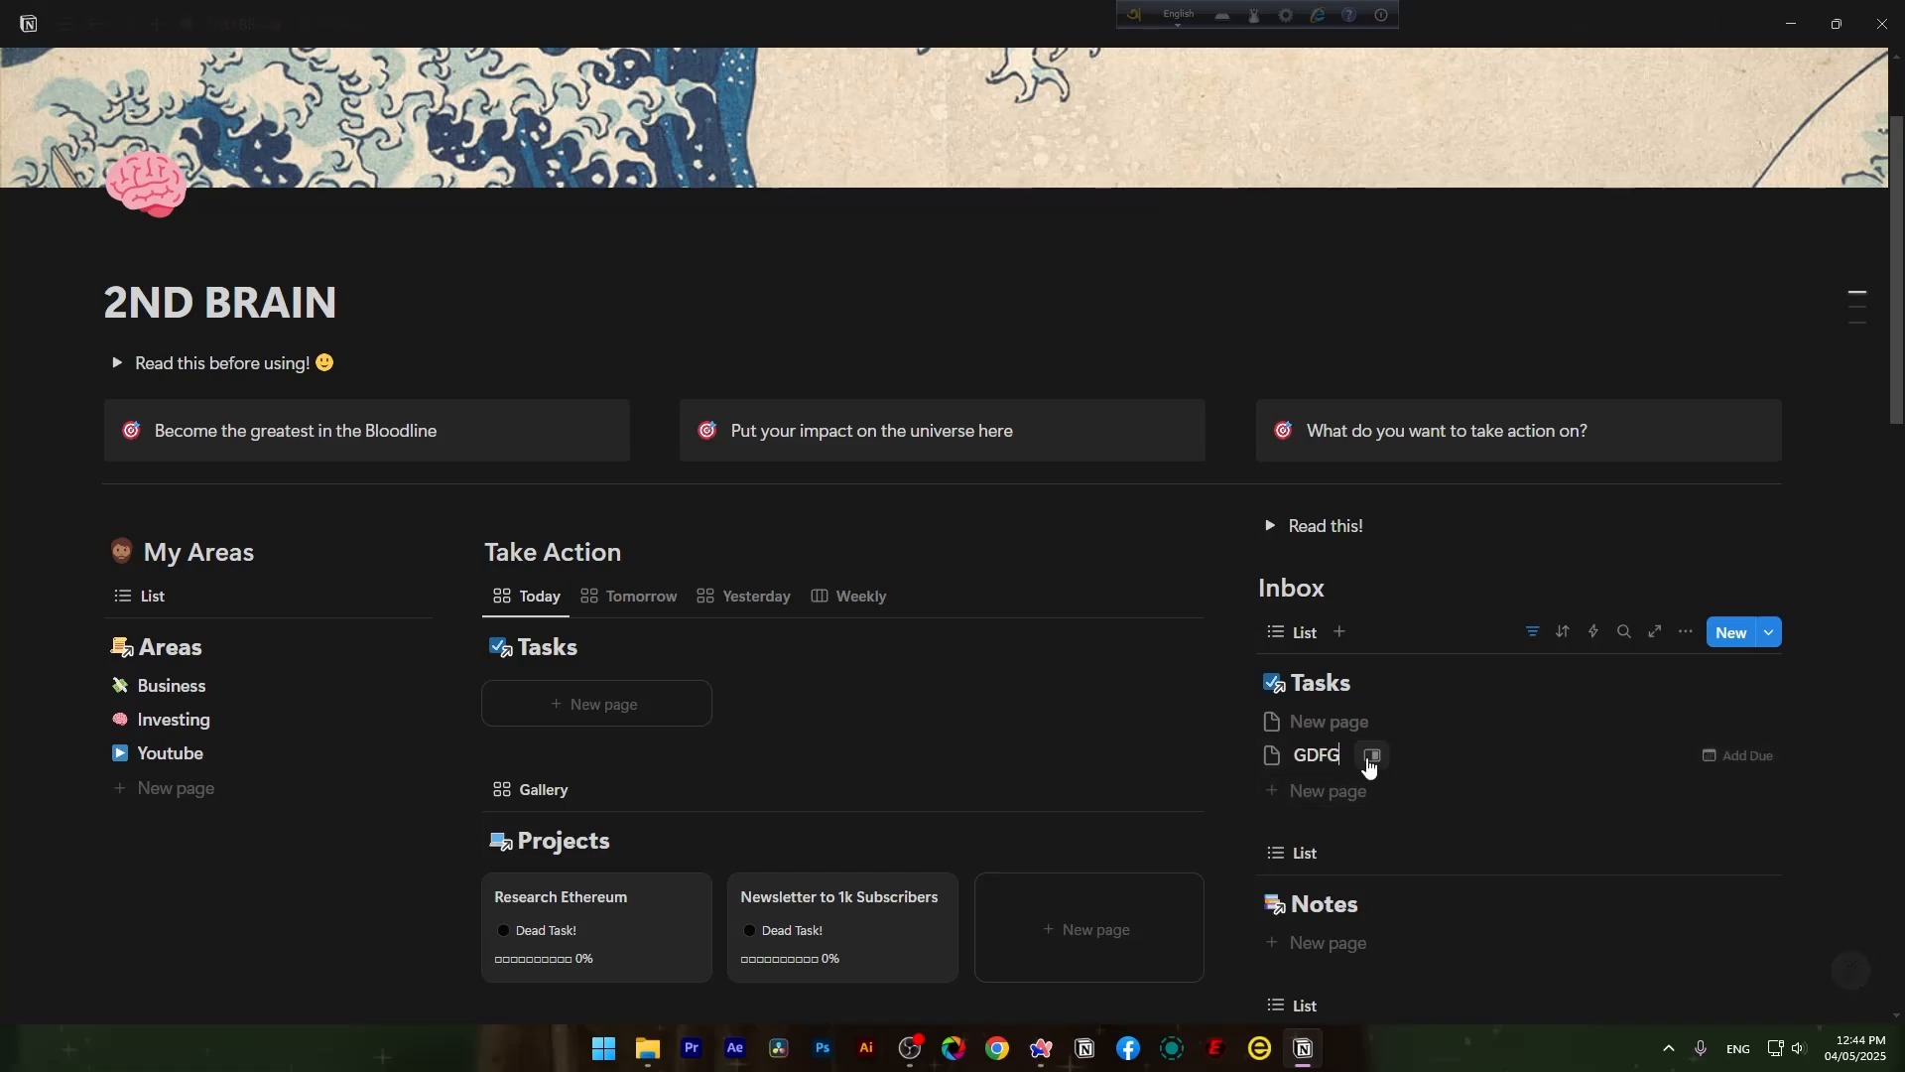
left_click(1367, 759)
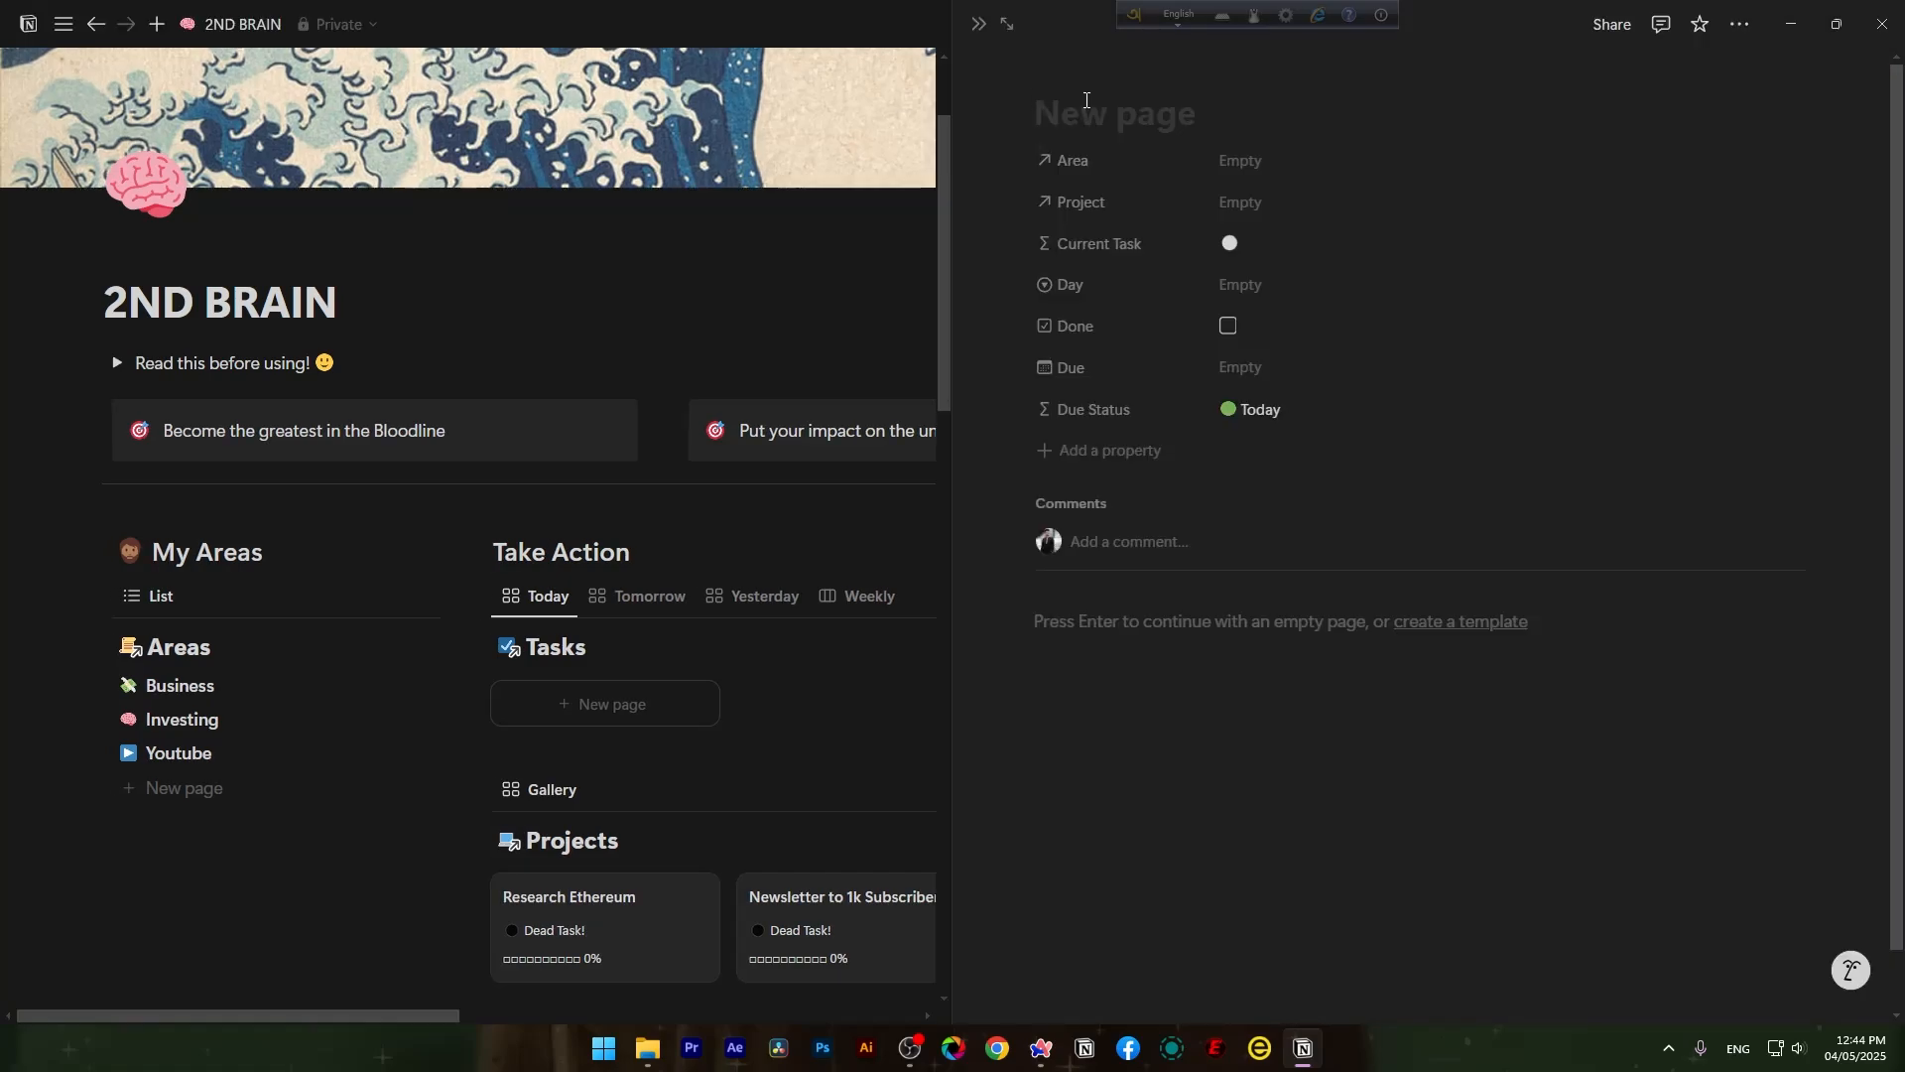
left_click(1237, 209)
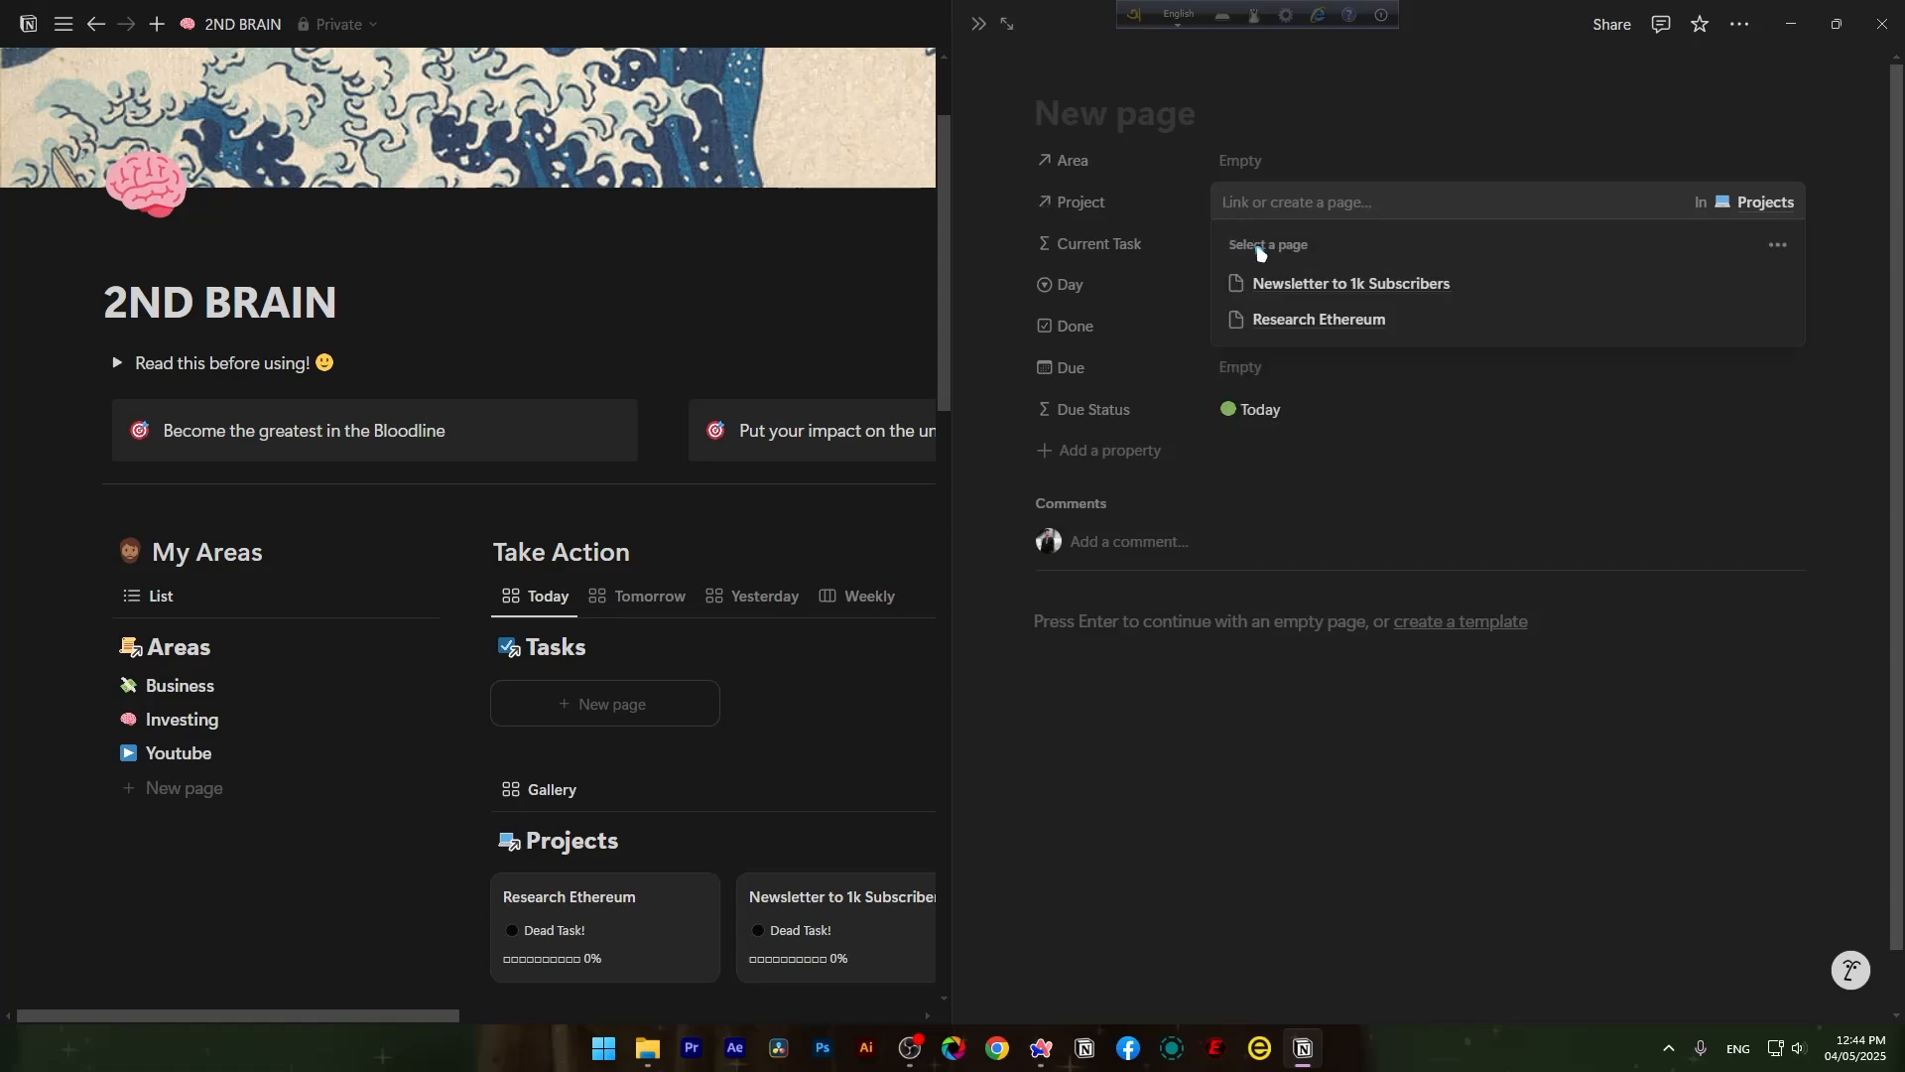
left_click(1285, 126)
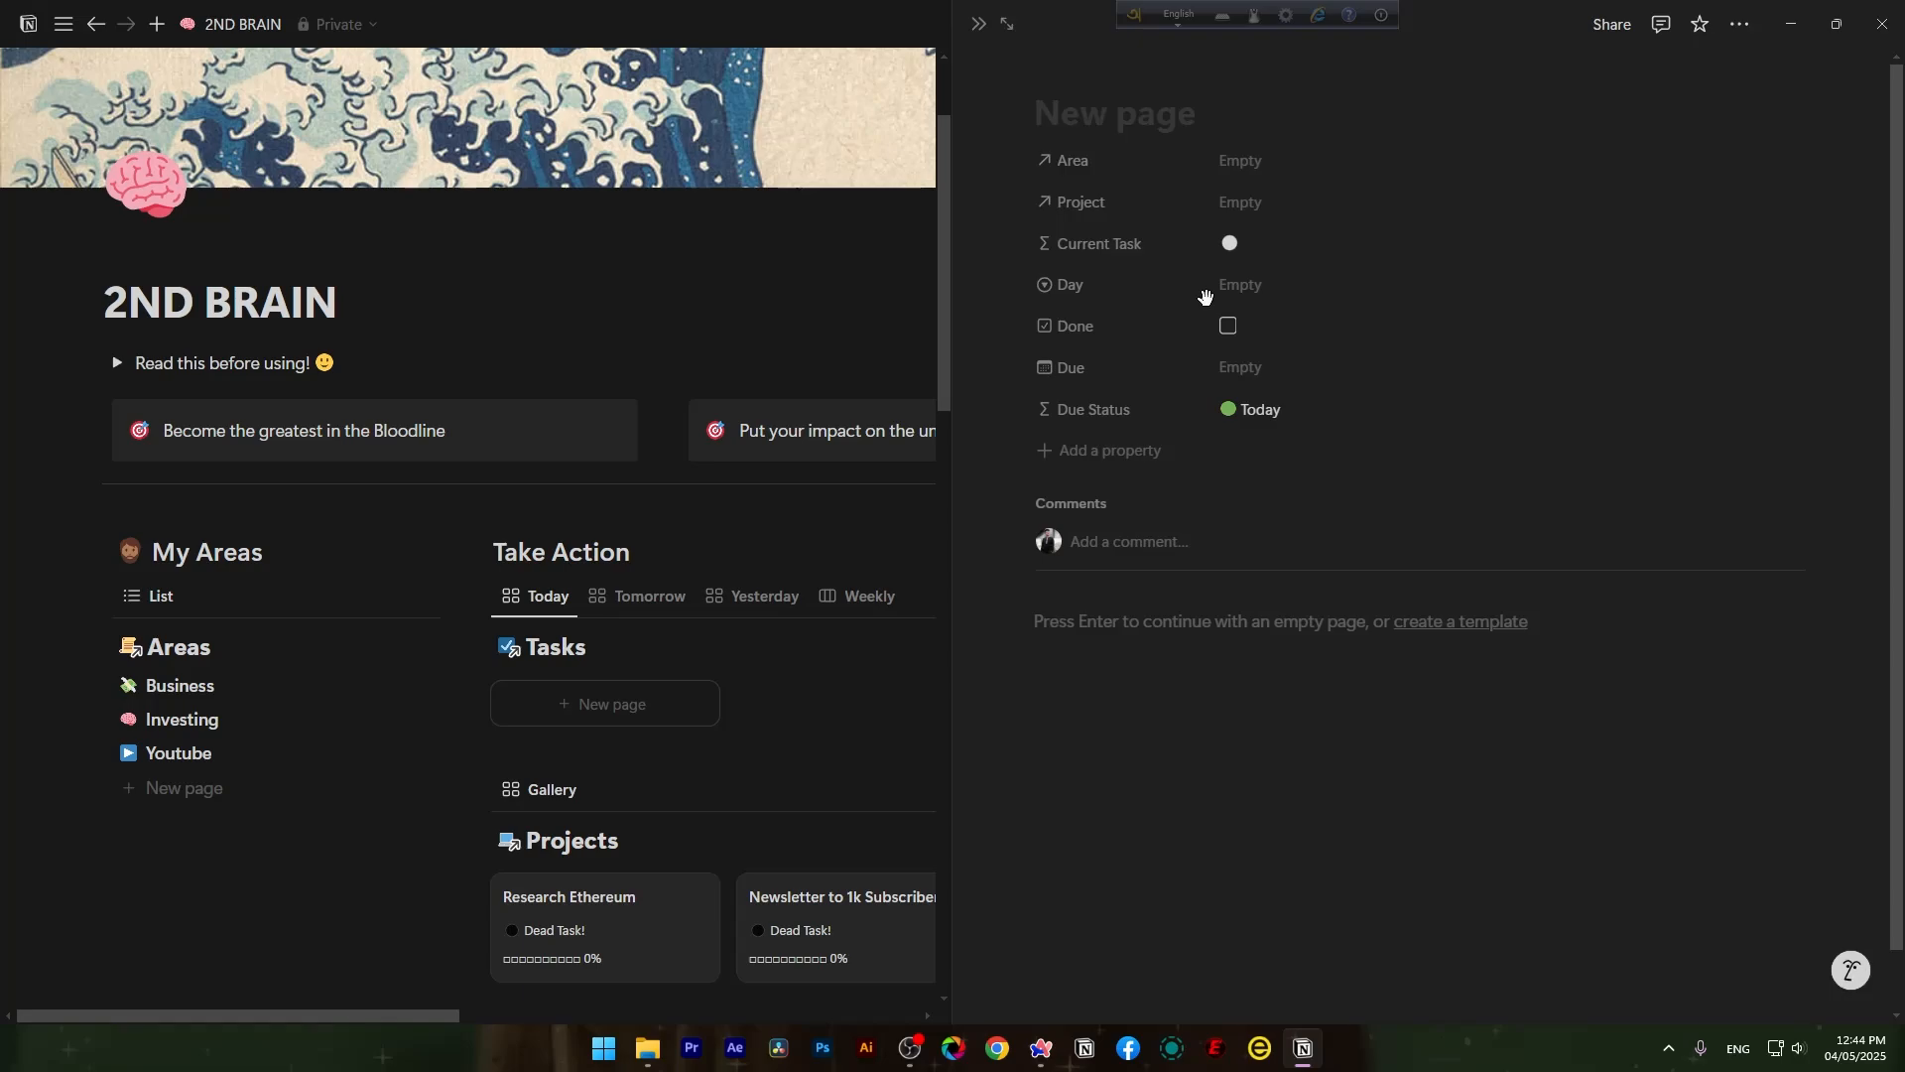
left_click(273, 807)
Add an untitled empty page to the Inbox Resources list and browse the block types available in its body.
scroll(159, 805, "down", 2)
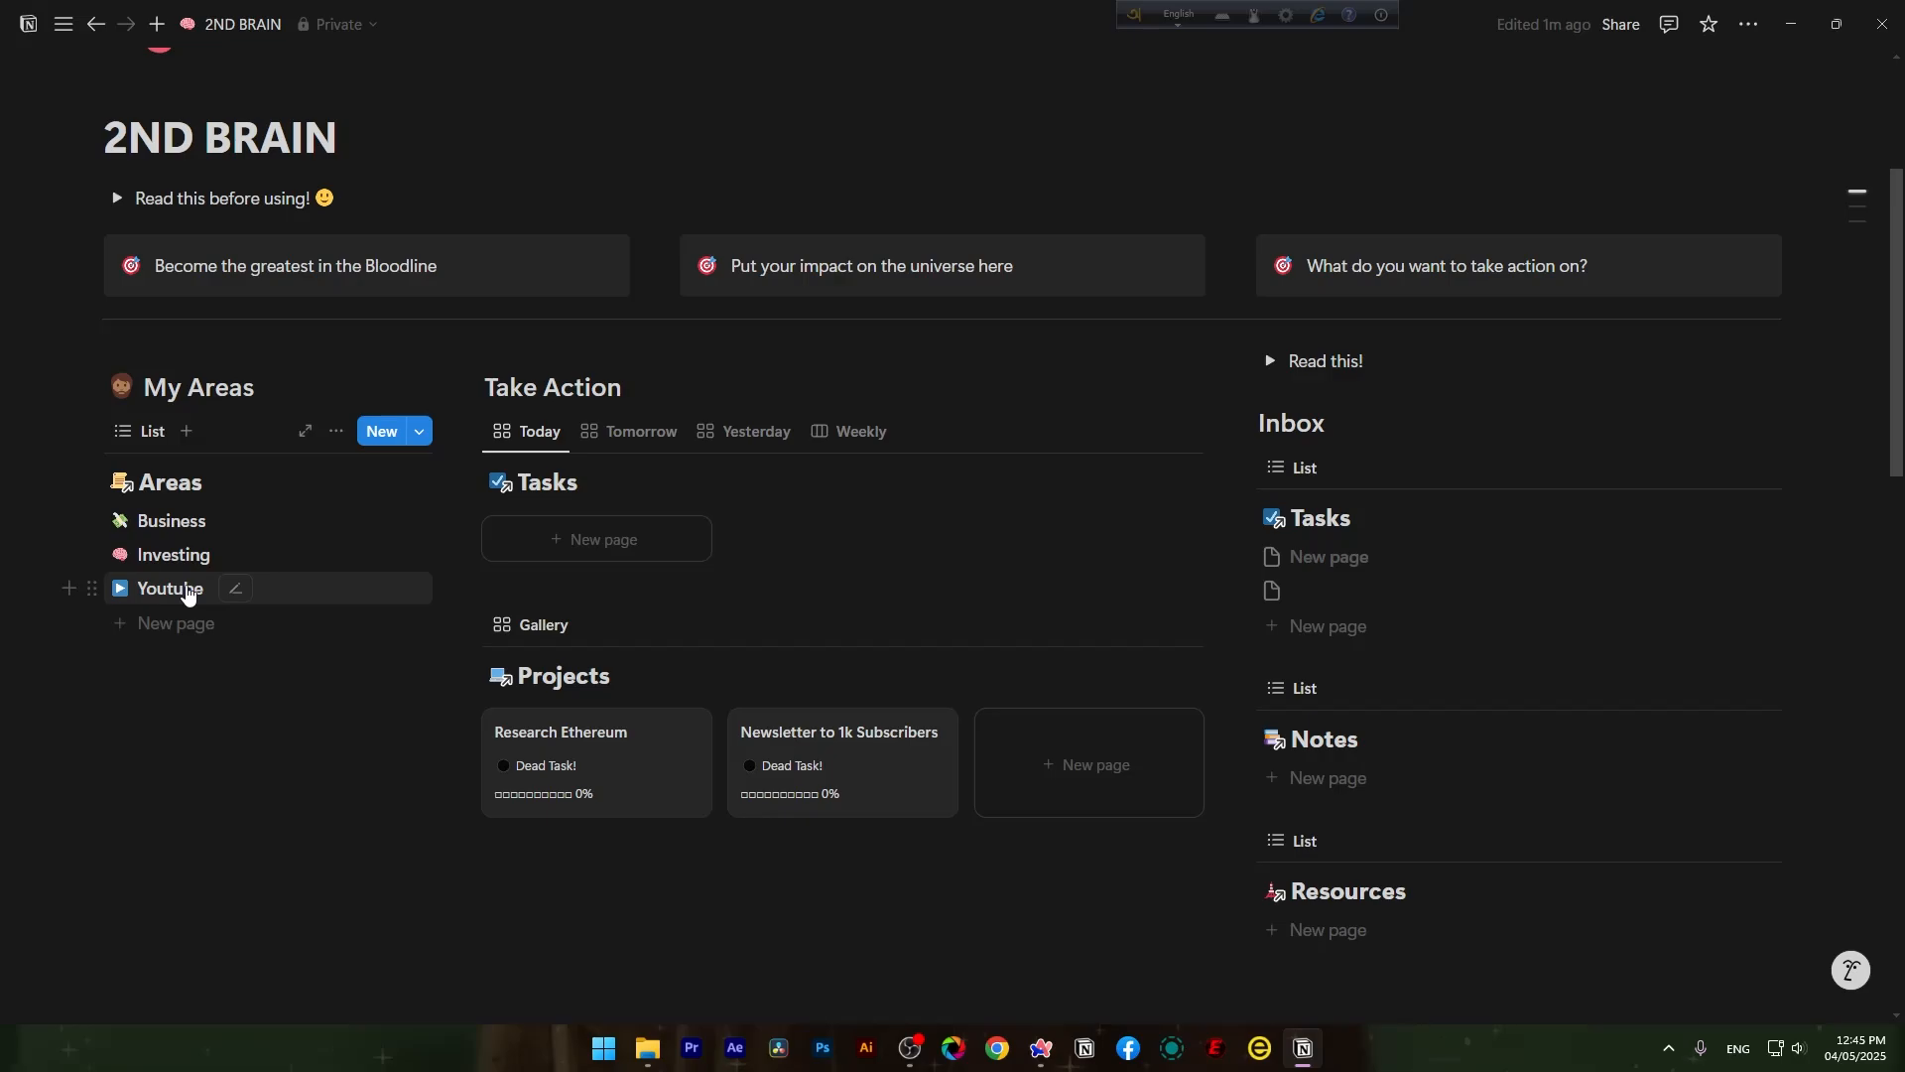
scroll(1479, 821, "down", 3)
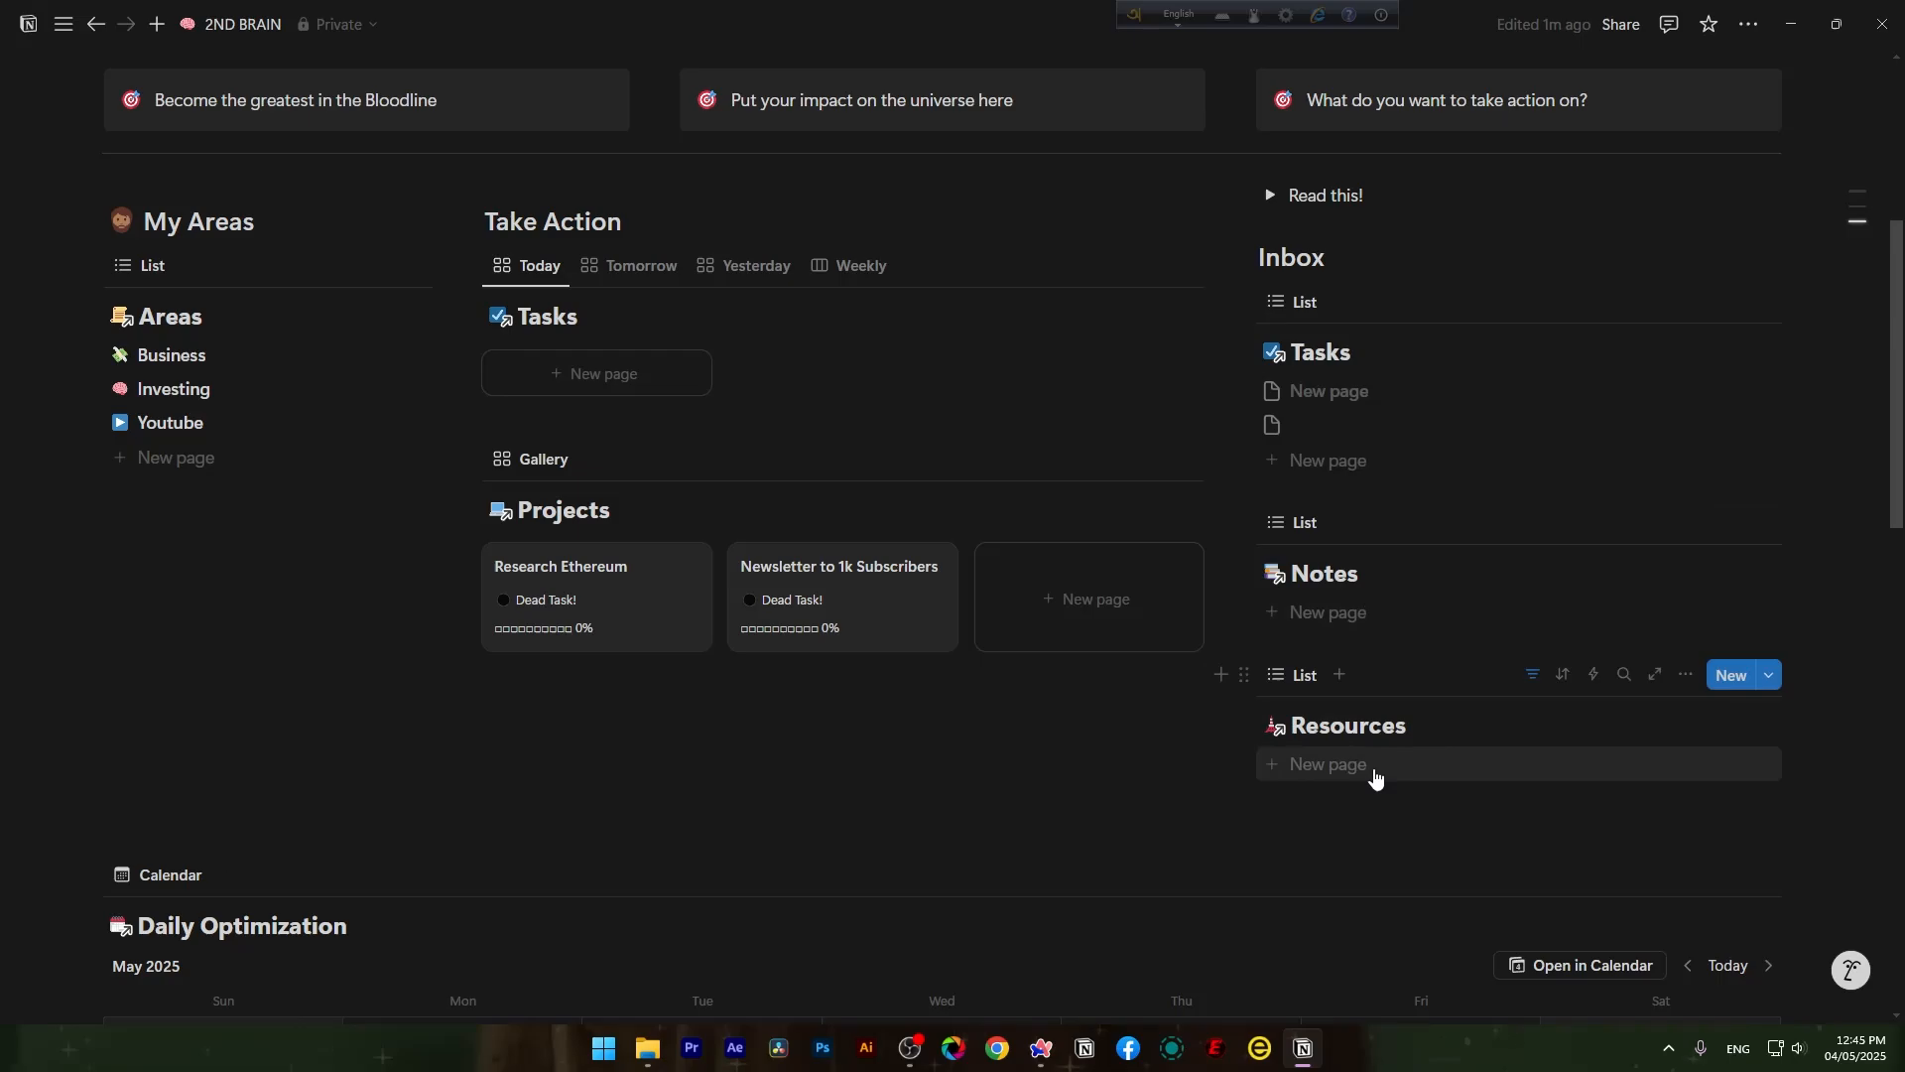
left_click(1357, 764)
key("Return")
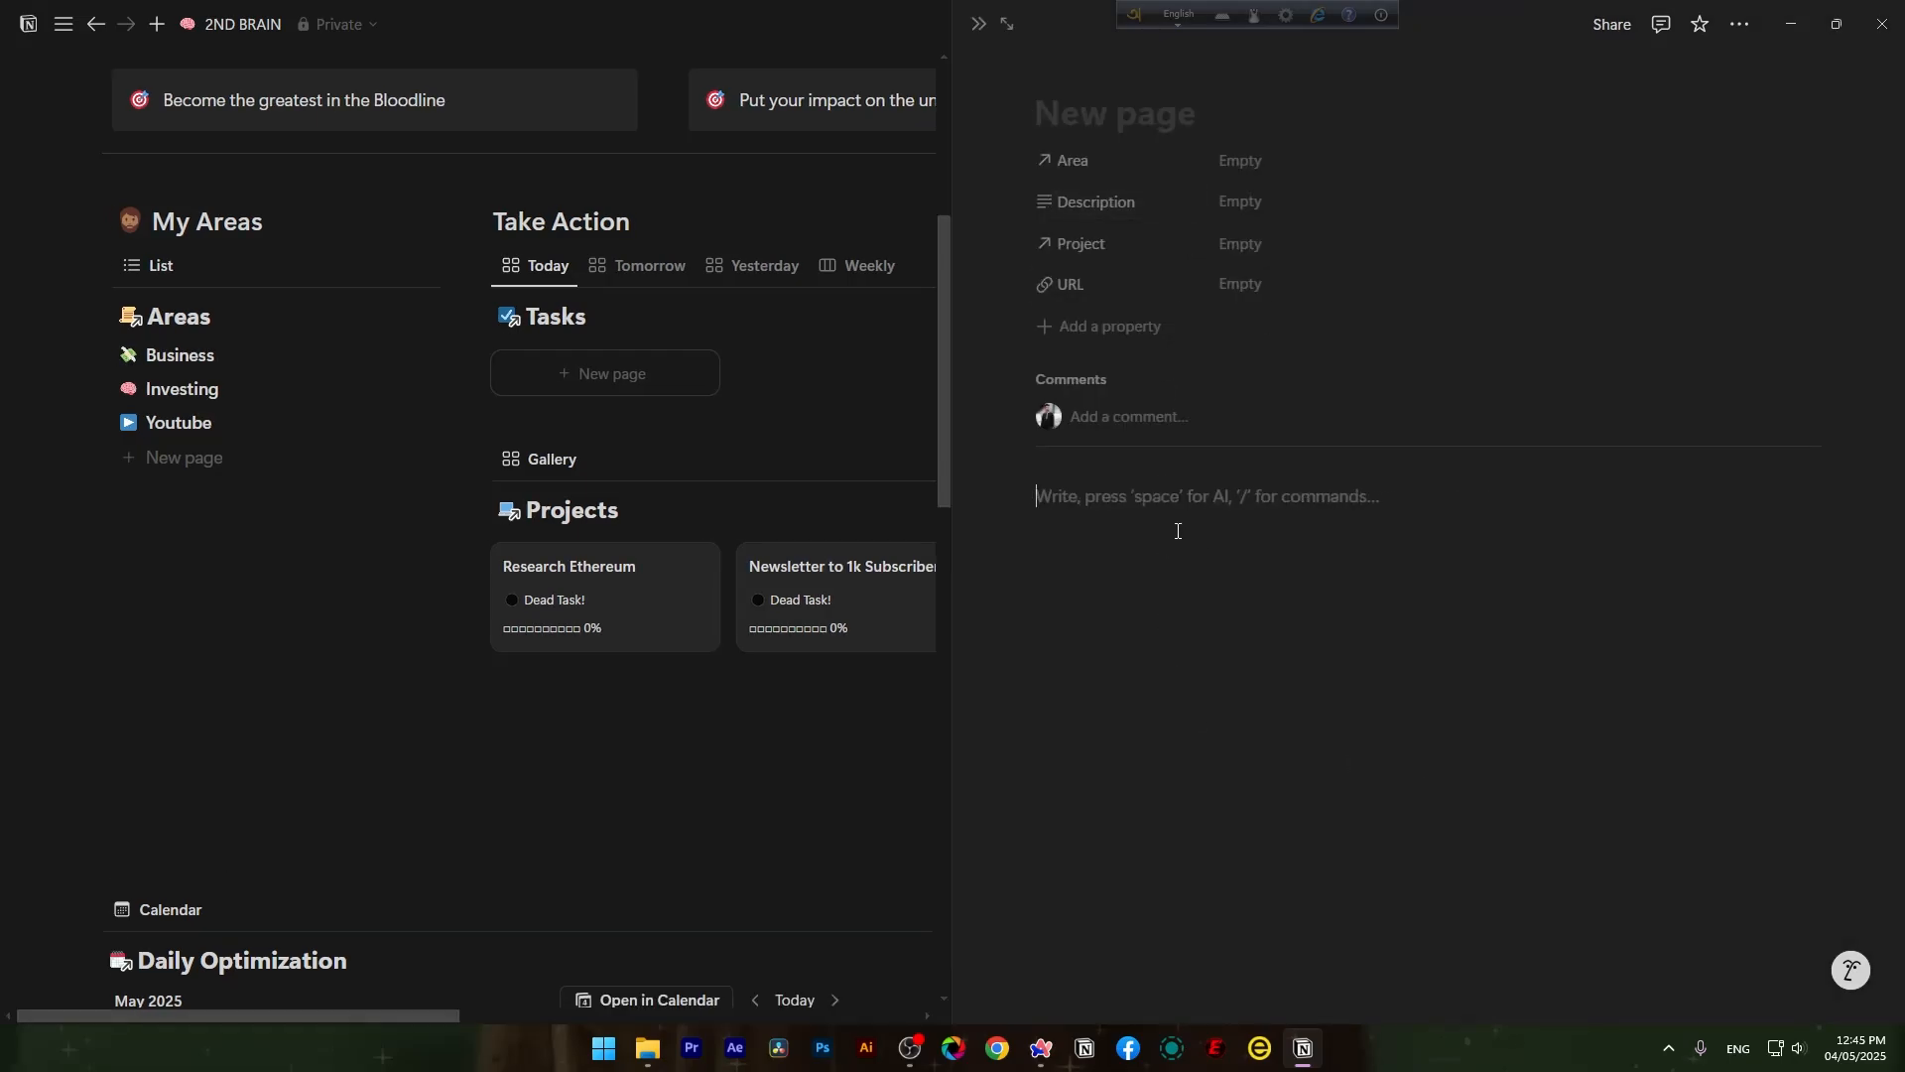
type("/")
scroll(1176, 544, "down", 2)
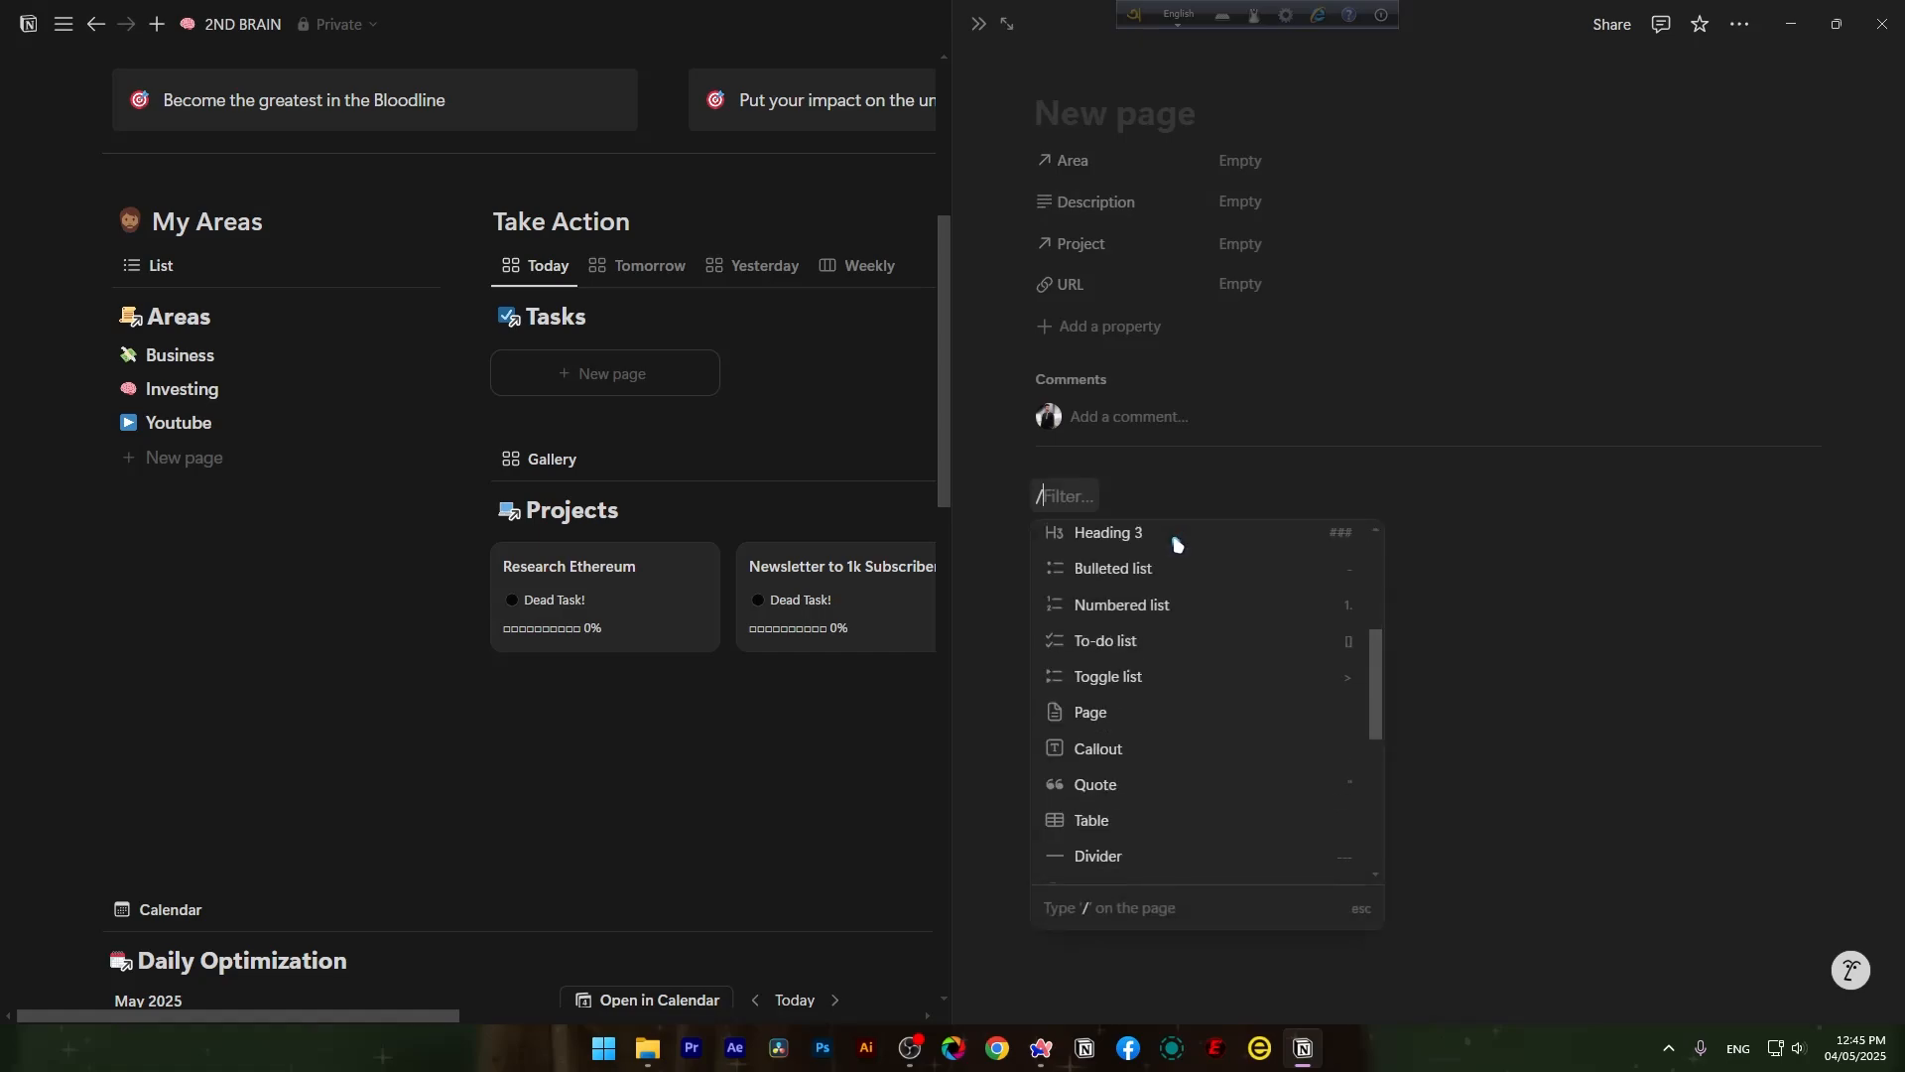
scroll(1176, 544, "down", 5)
left_click(833, 702)
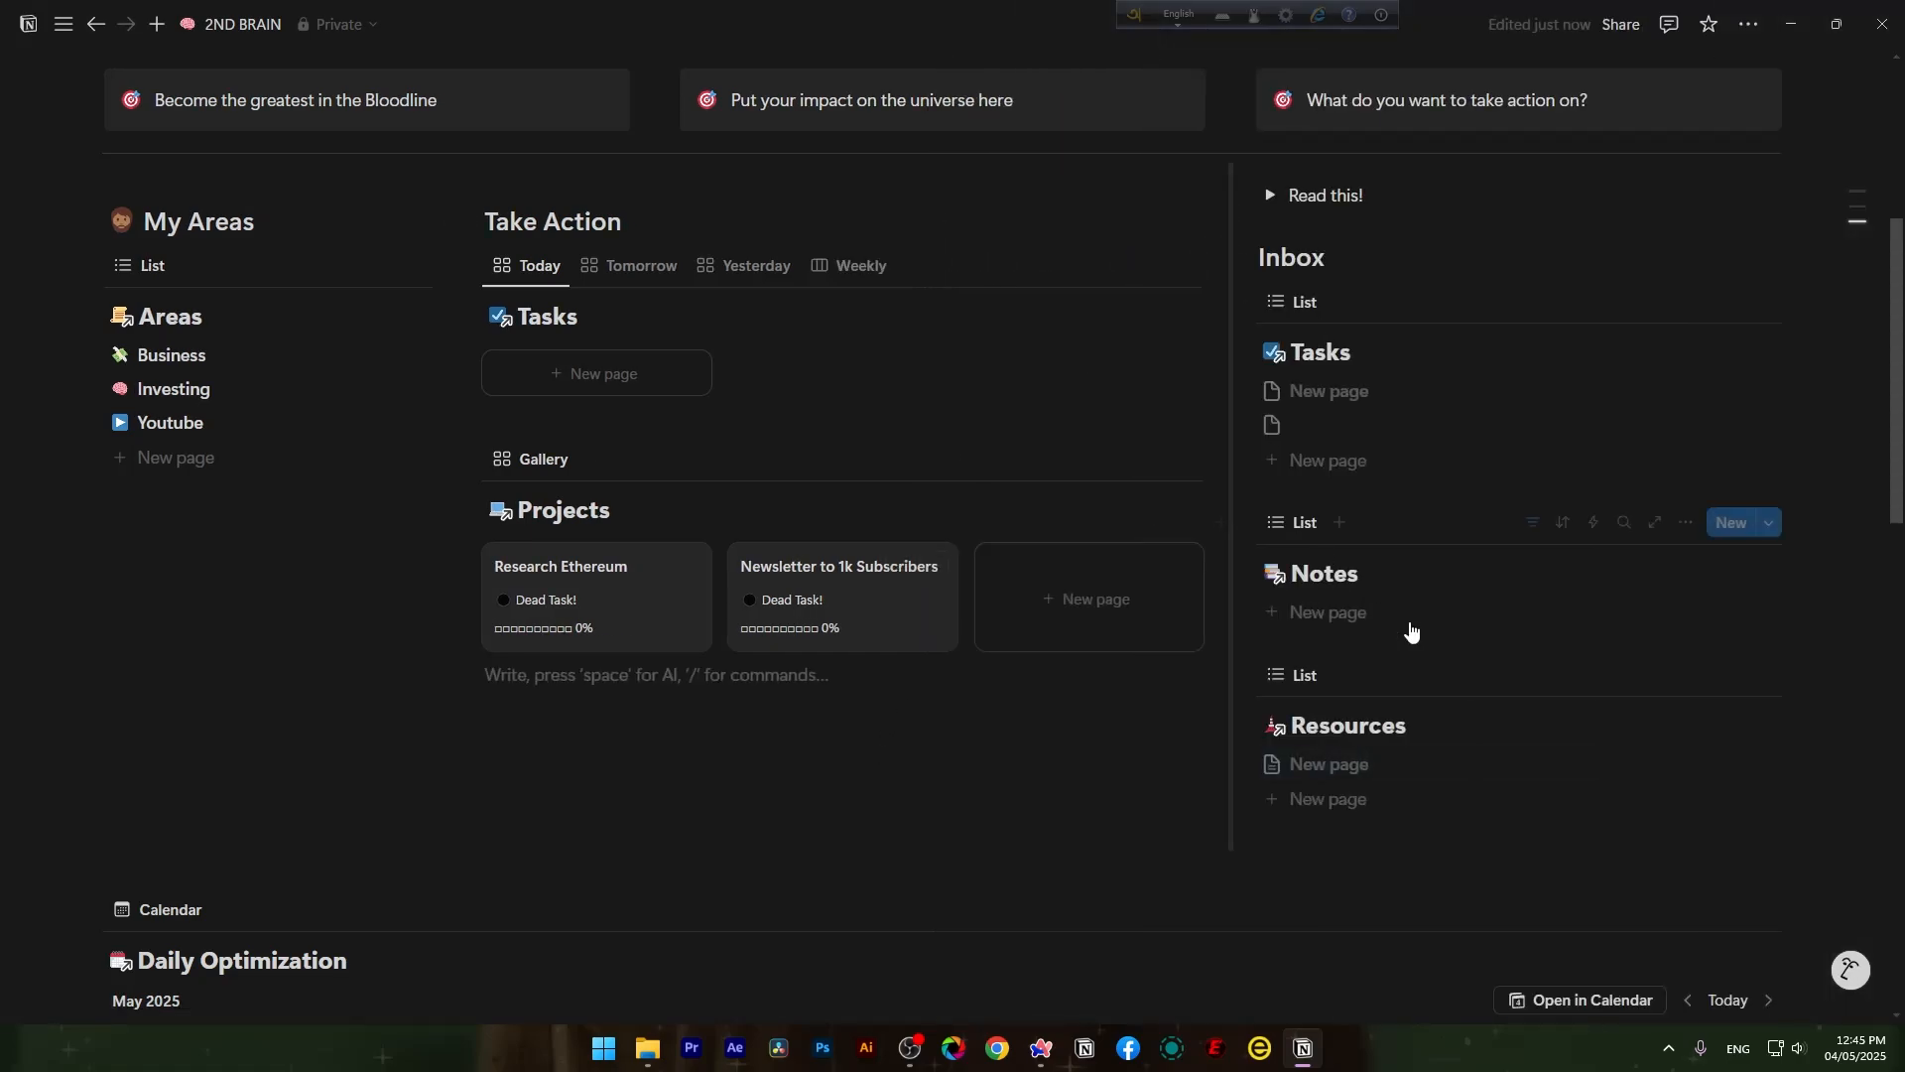
Reopen the untitled Resources page, clear the leftover slash from its body and close the page.
left_click(1361, 796)
key("BackSpace")
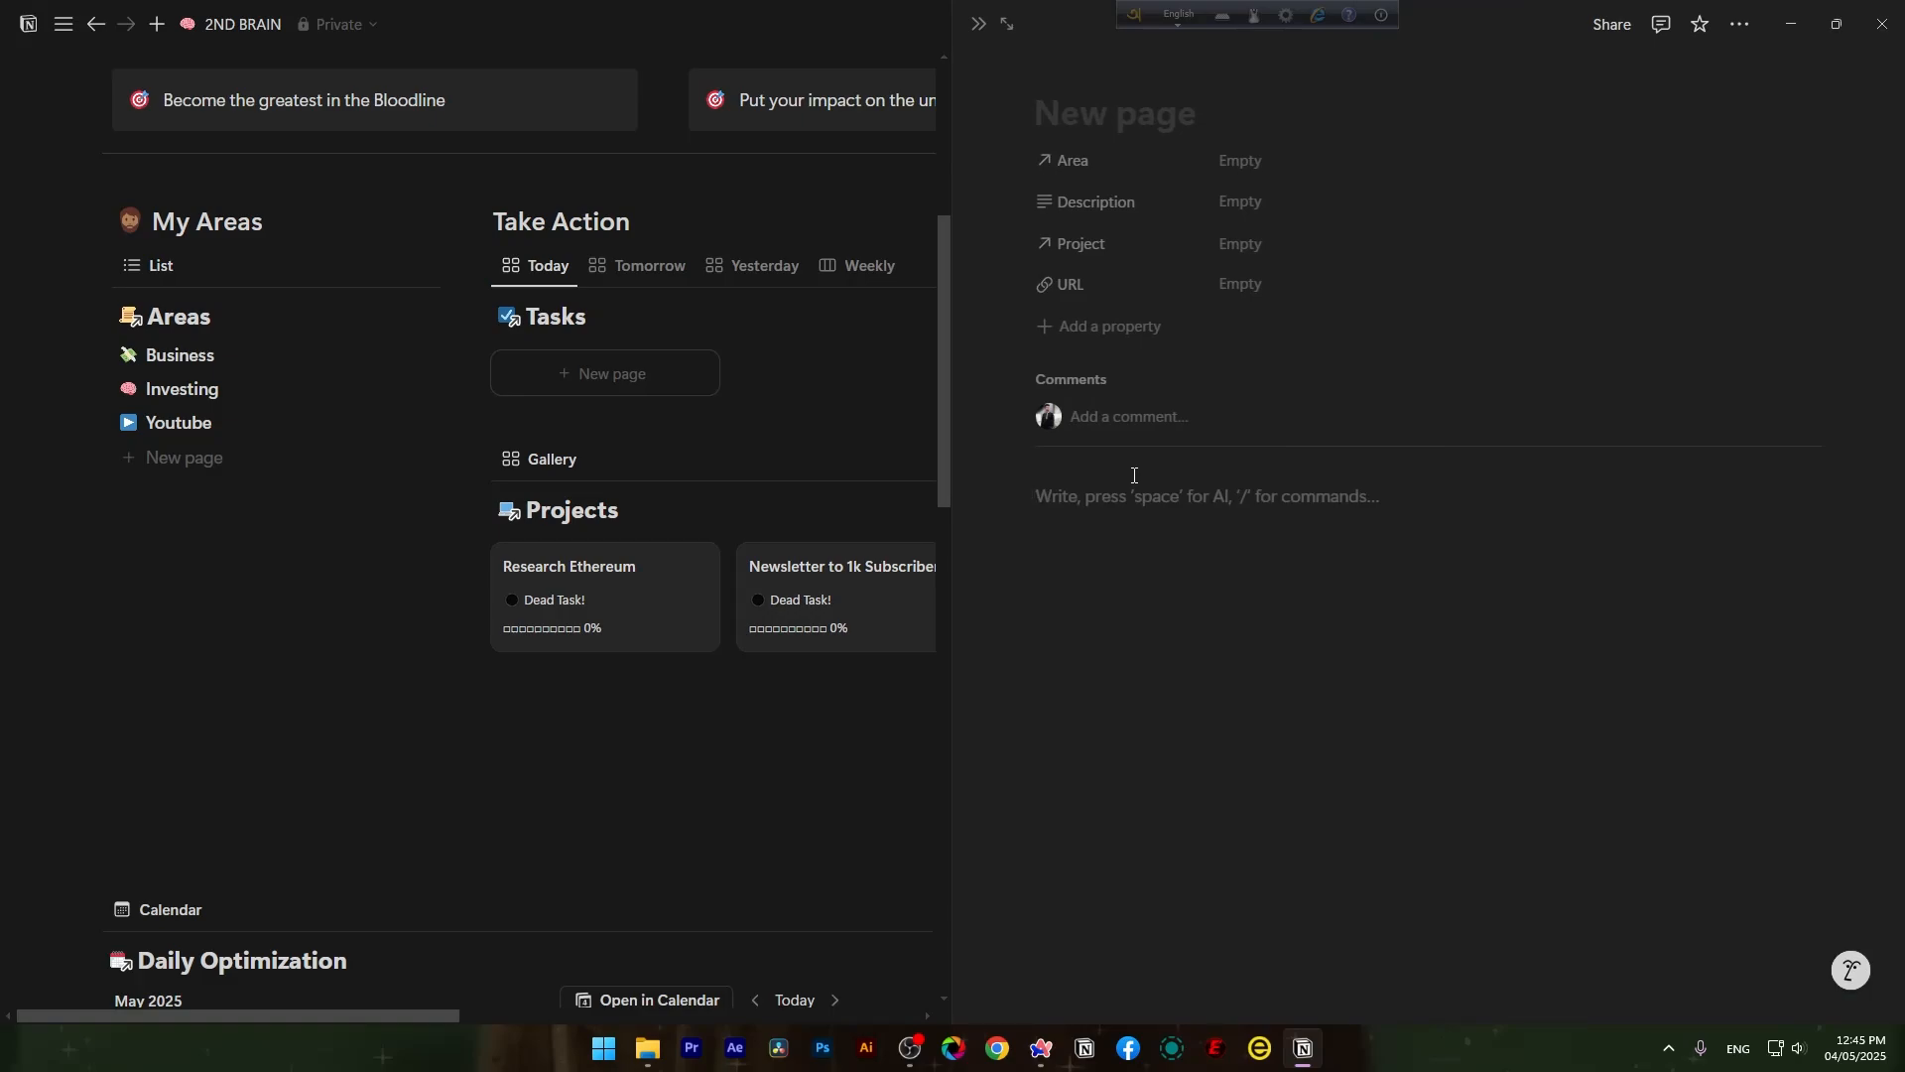
left_click(559, 655)
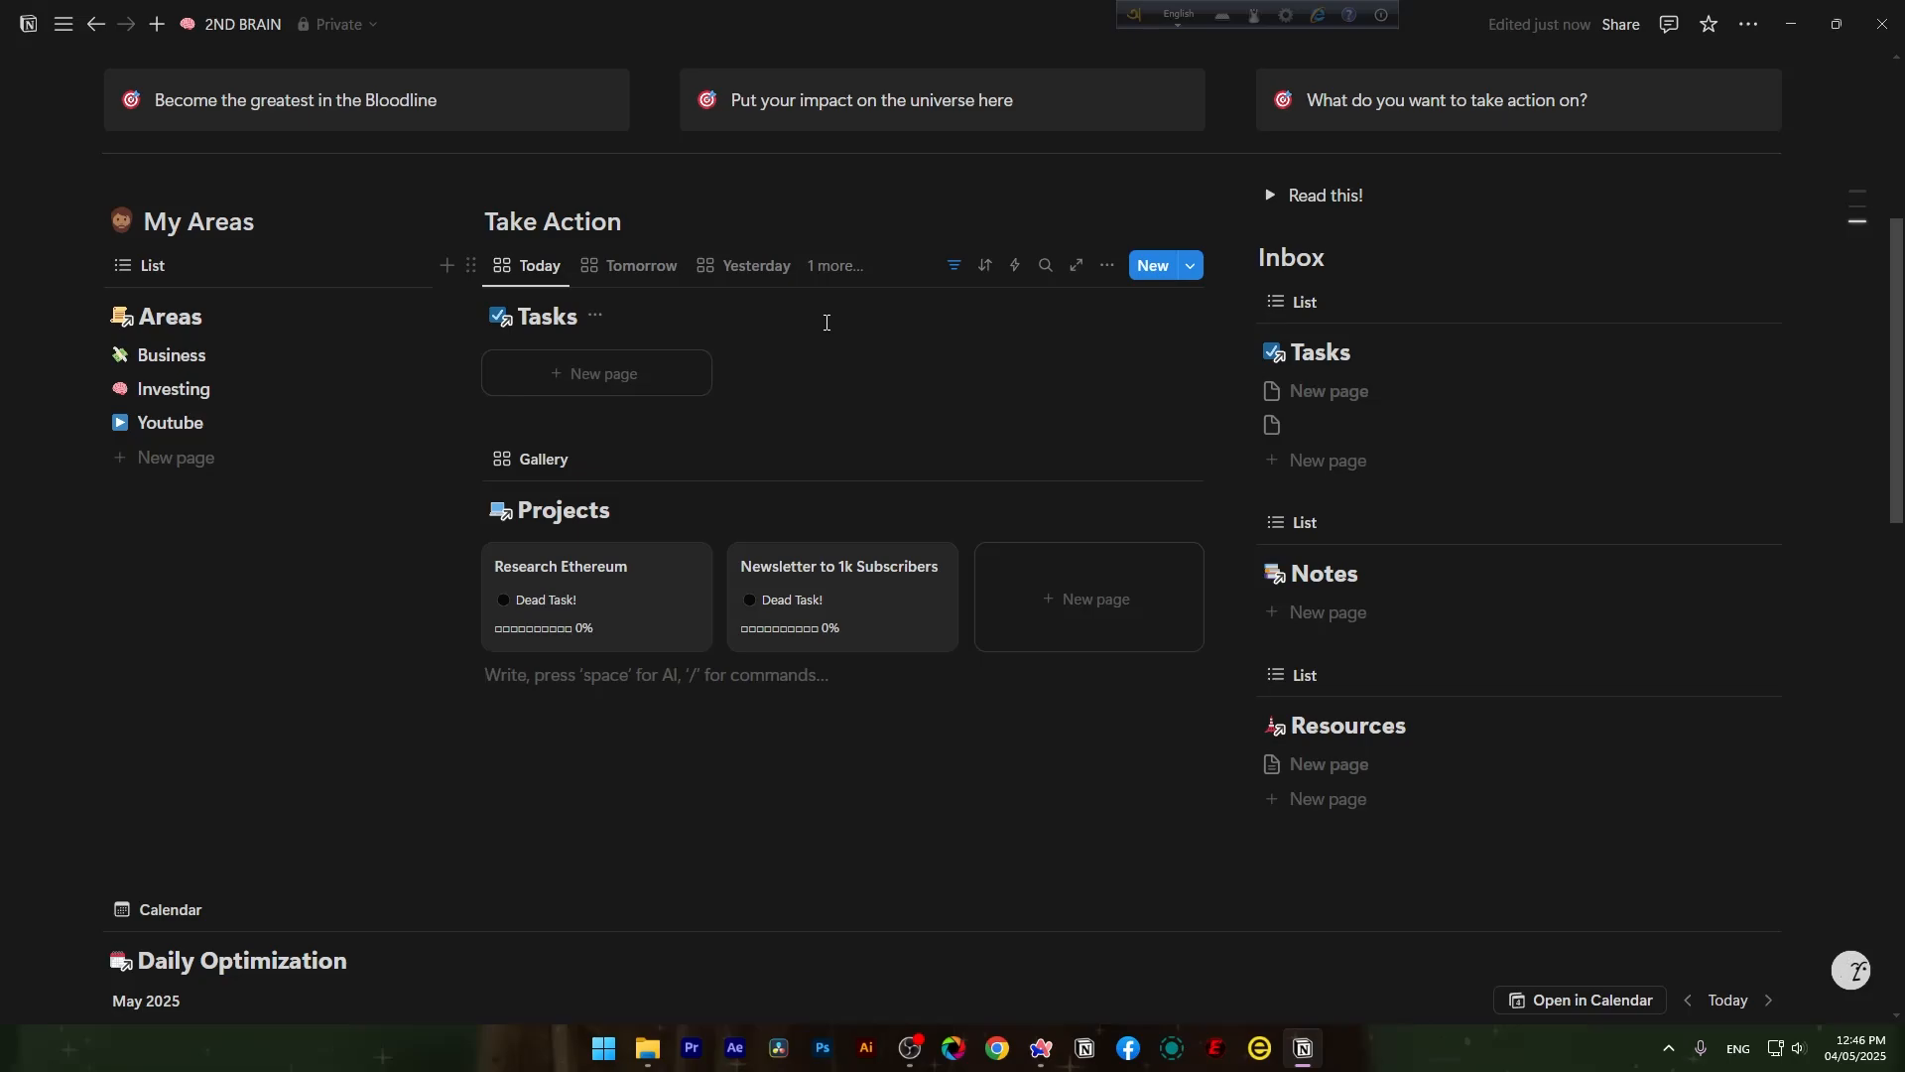
Add an untitled task with an empty body from the Today view of Tasks, review its properties and close it.
left_click(616, 389)
scroll(939, 642, "down", 3)
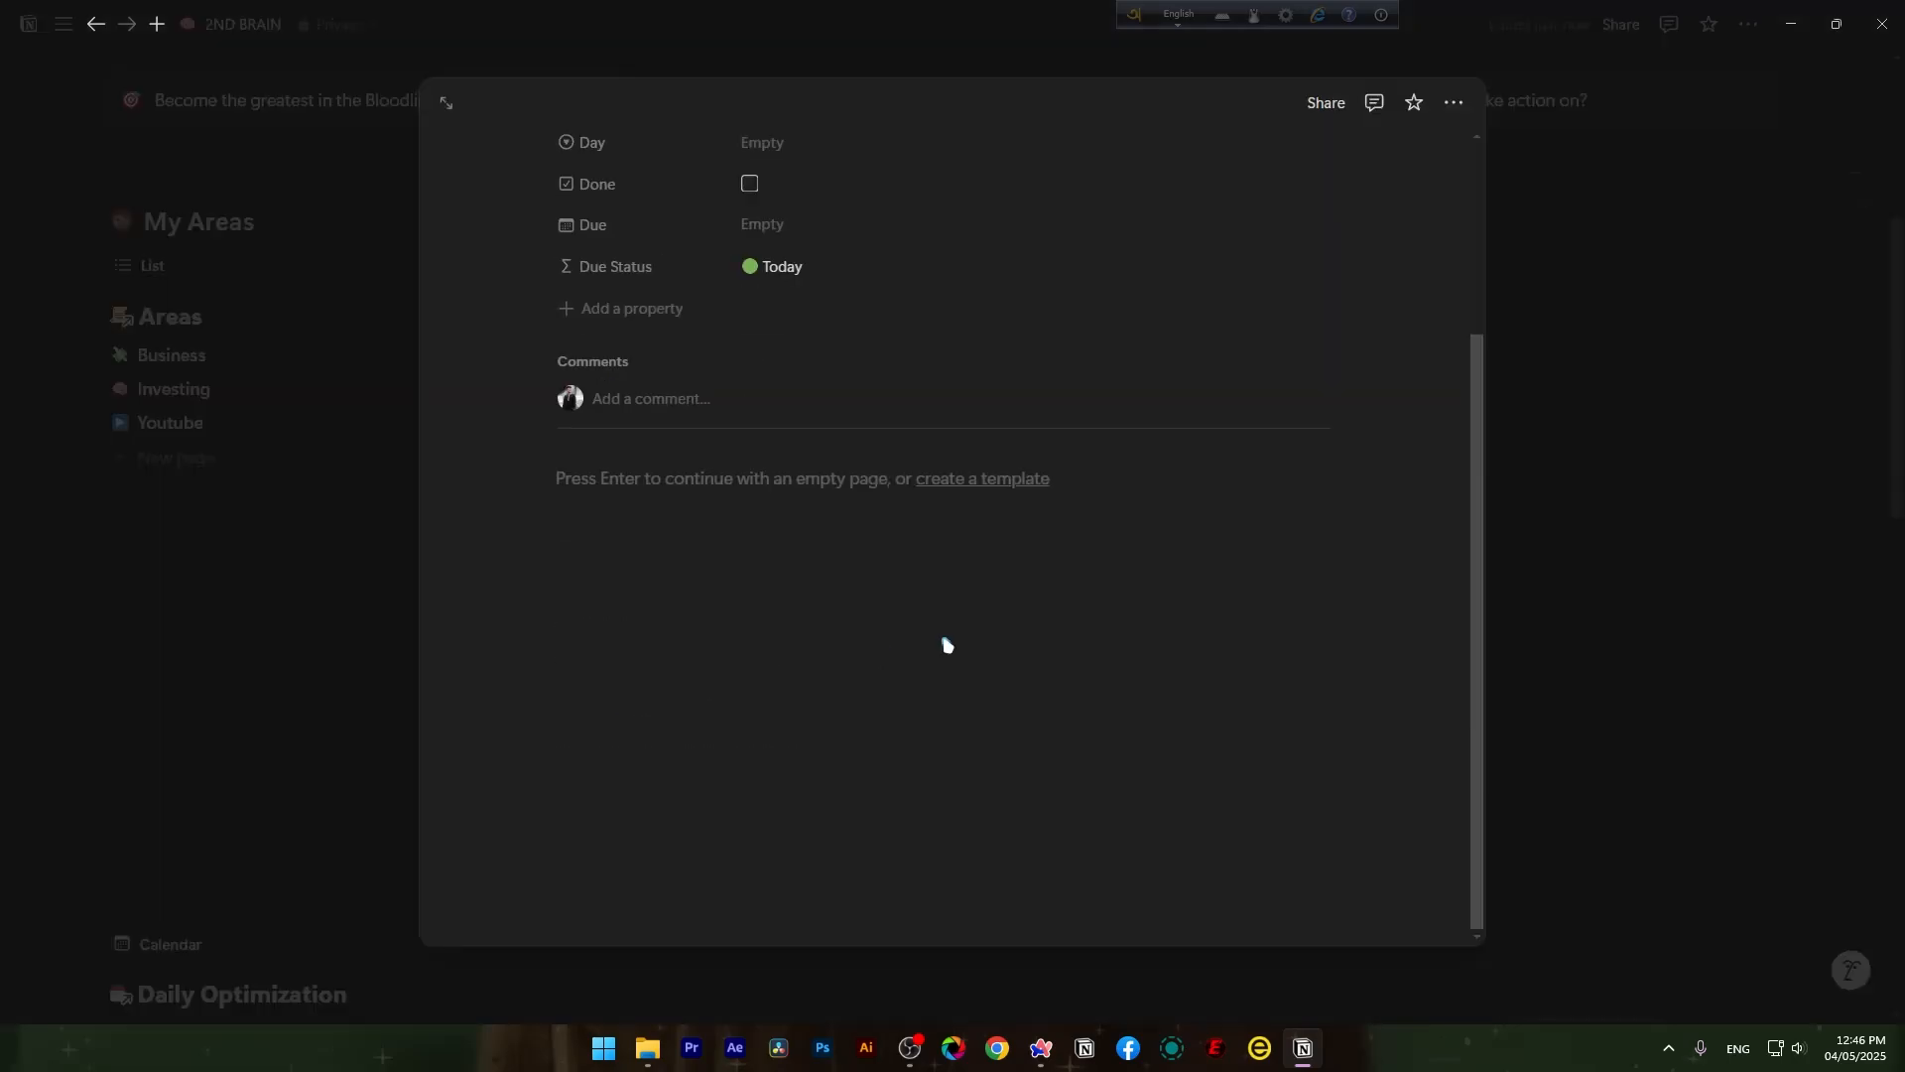
scroll(992, 536, "up", 3)
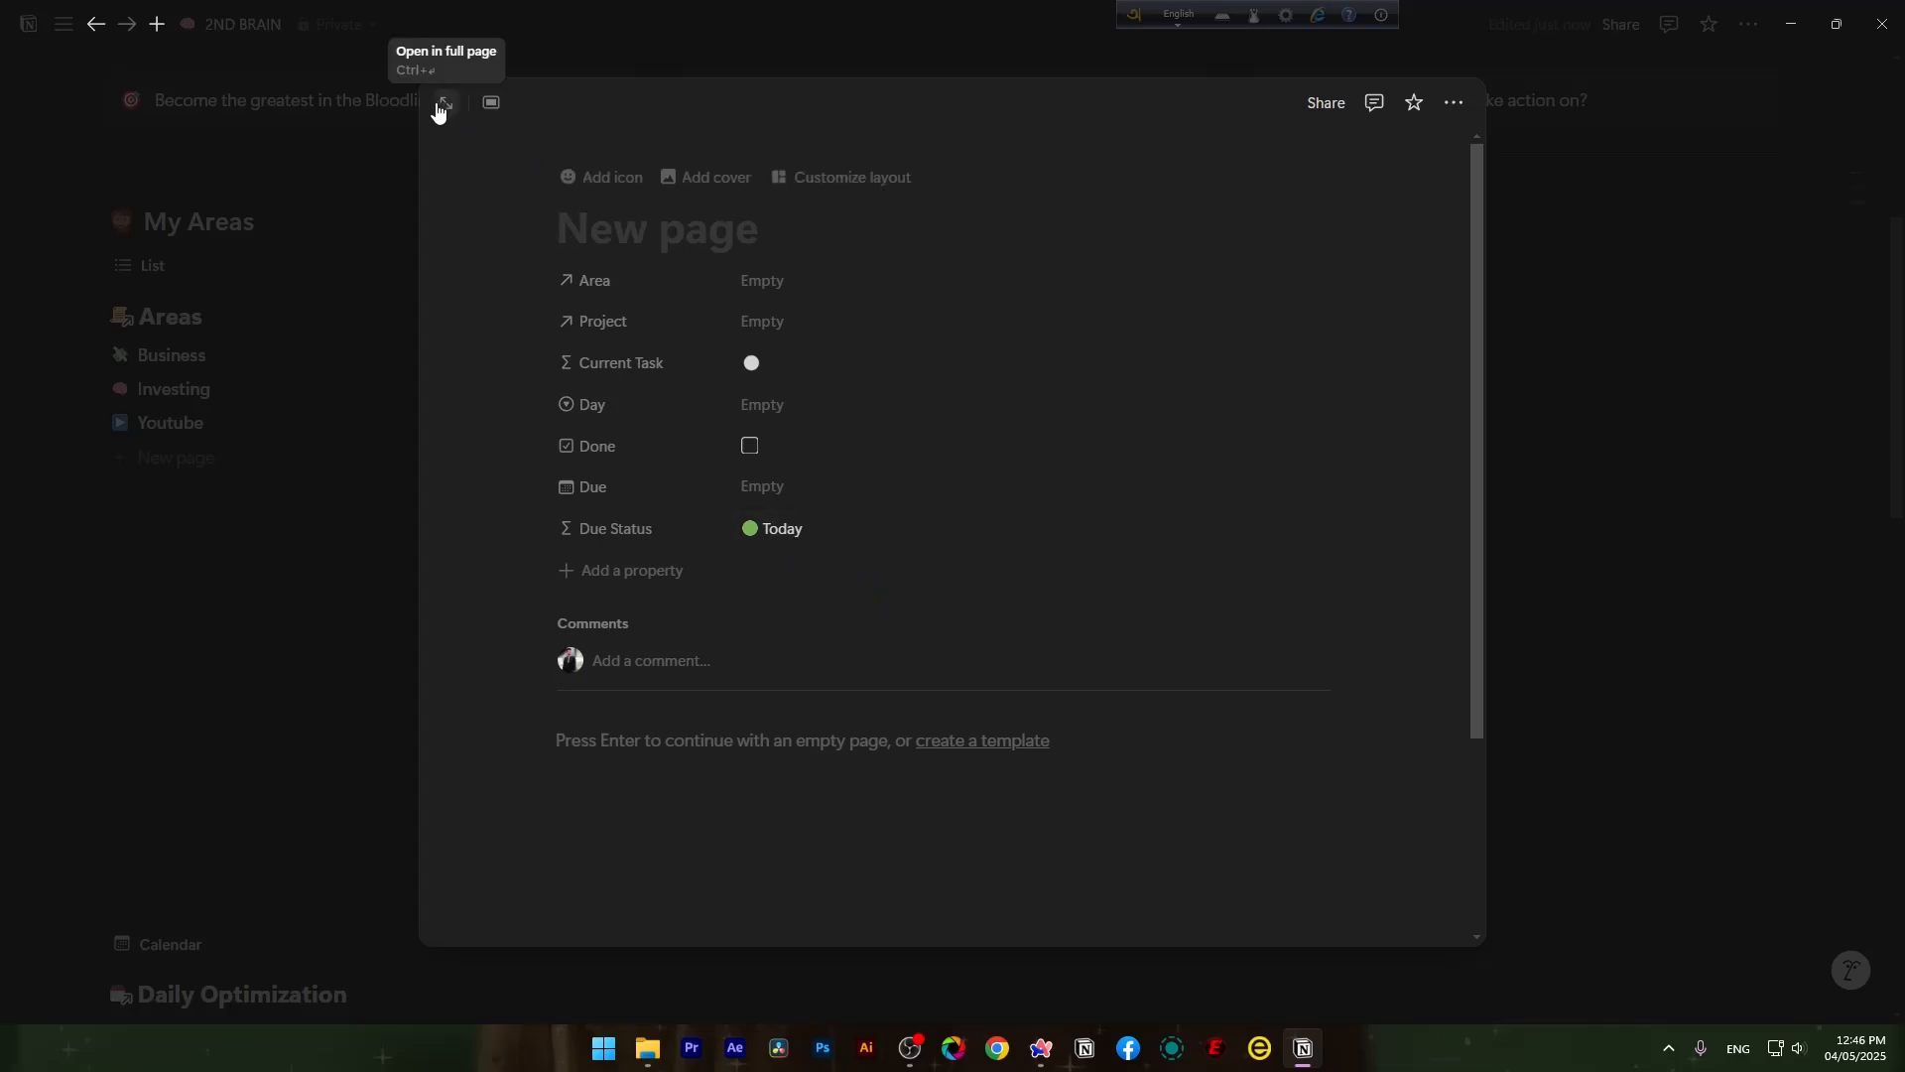
left_click(749, 765)
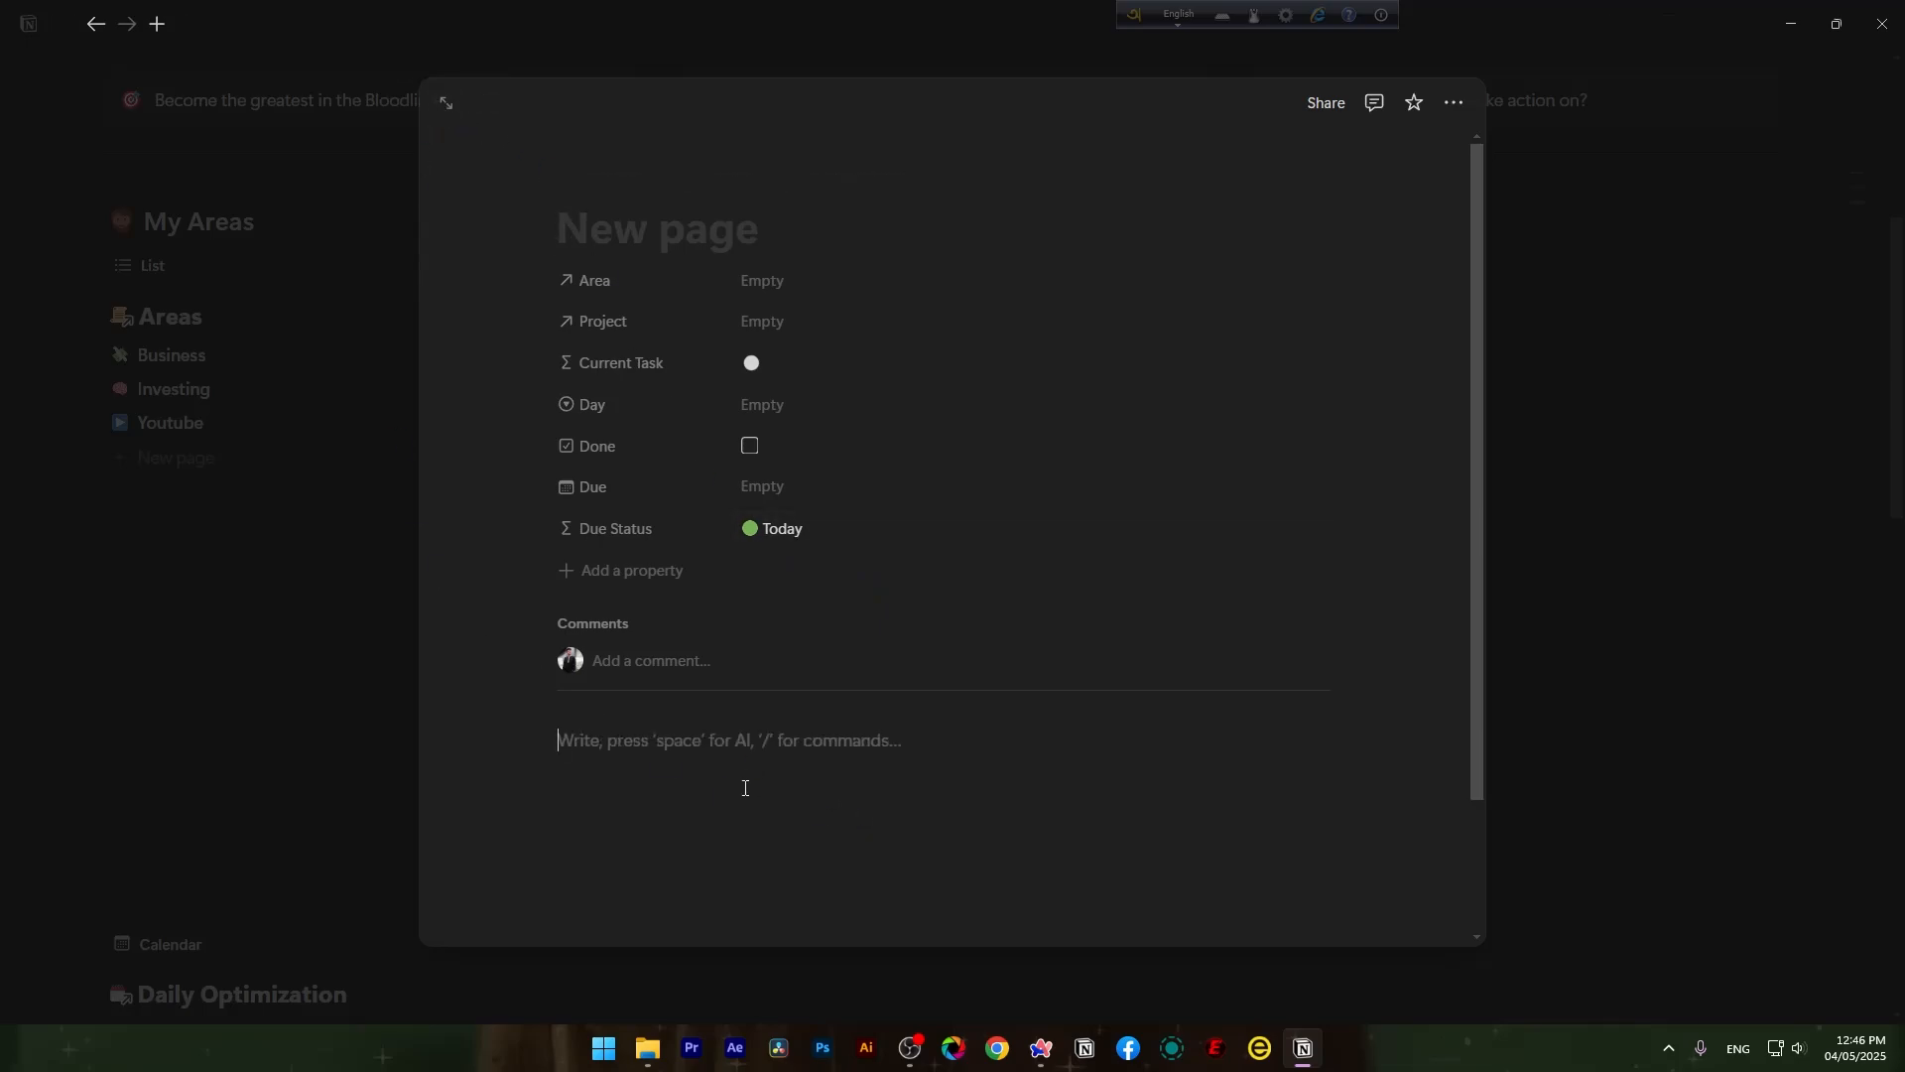
left_click(398, 159)
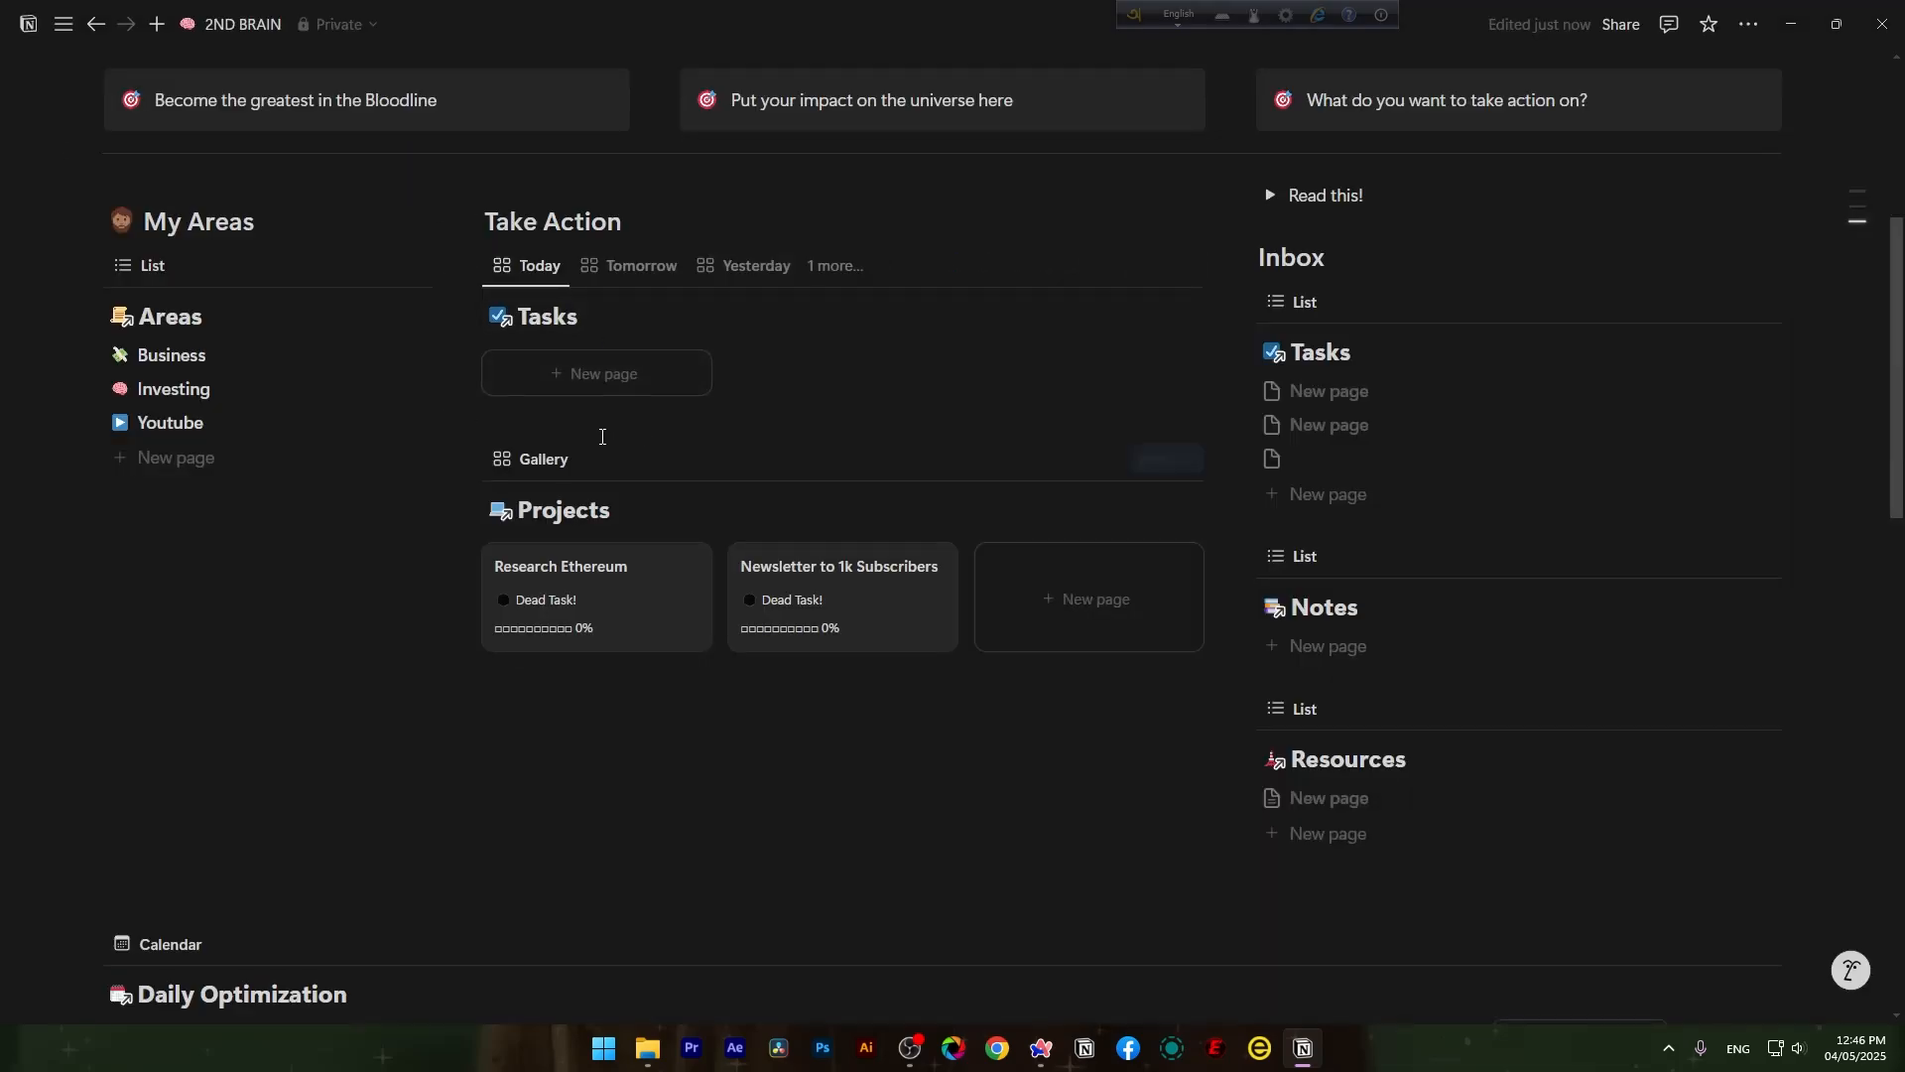
left_click(448, 420)
left_click(713, 397)
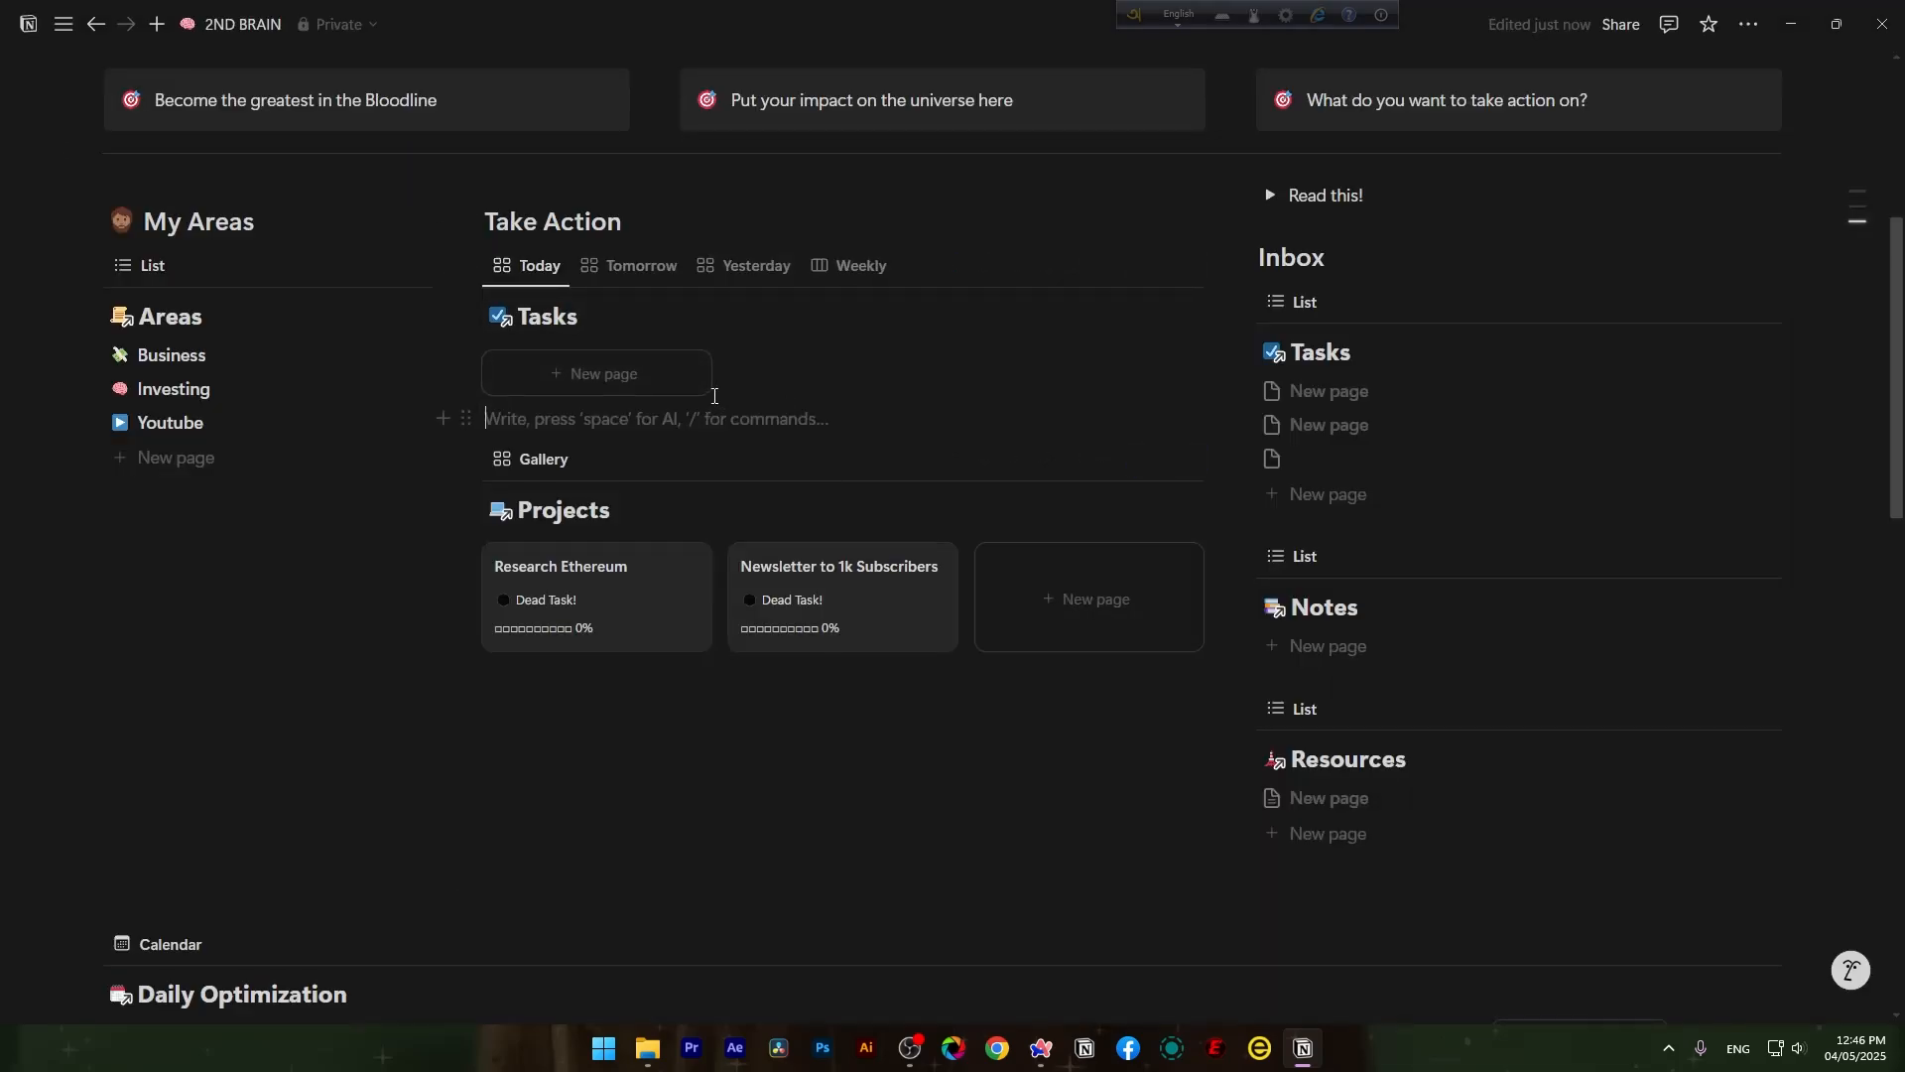
left_click(742, 374)
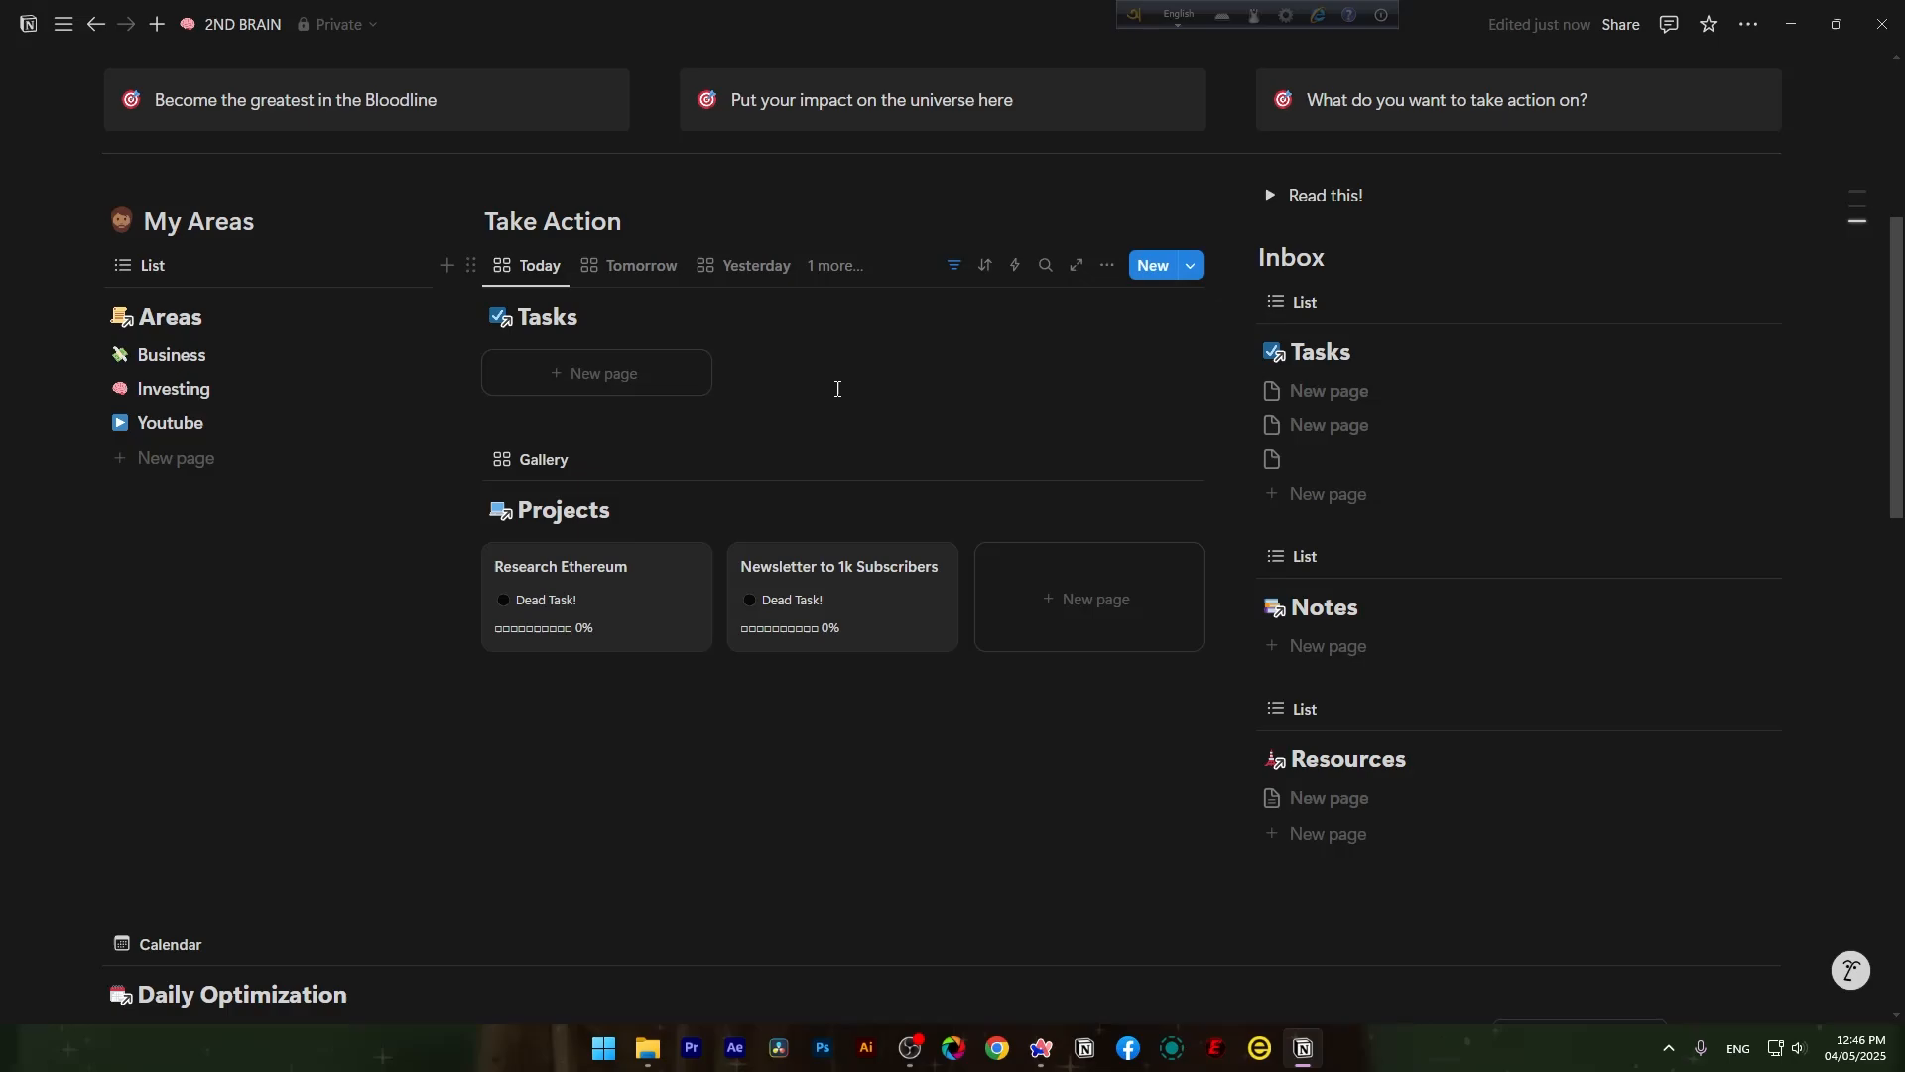
Create a task titled "for next video" with the body text "gf", and return to the 2ND BRAIN page.
left_click(1148, 269)
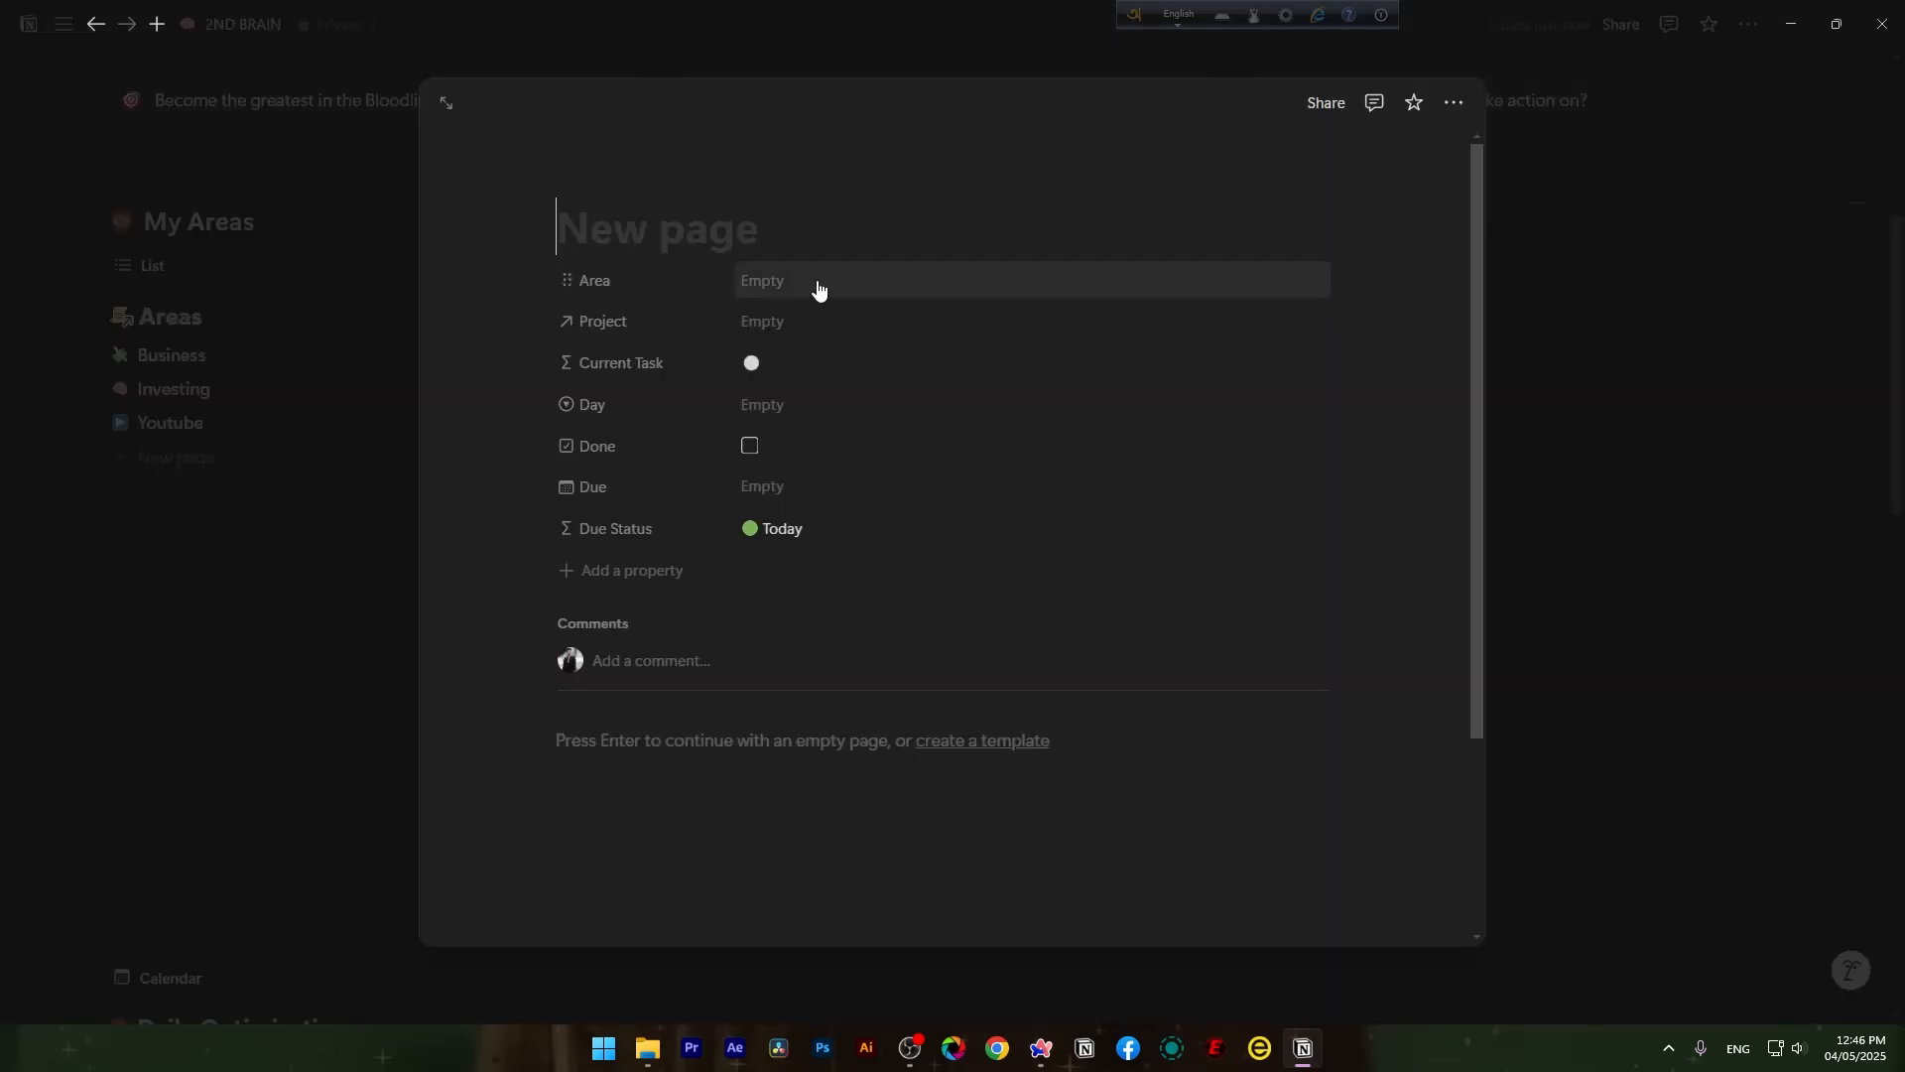
type("fro ne")
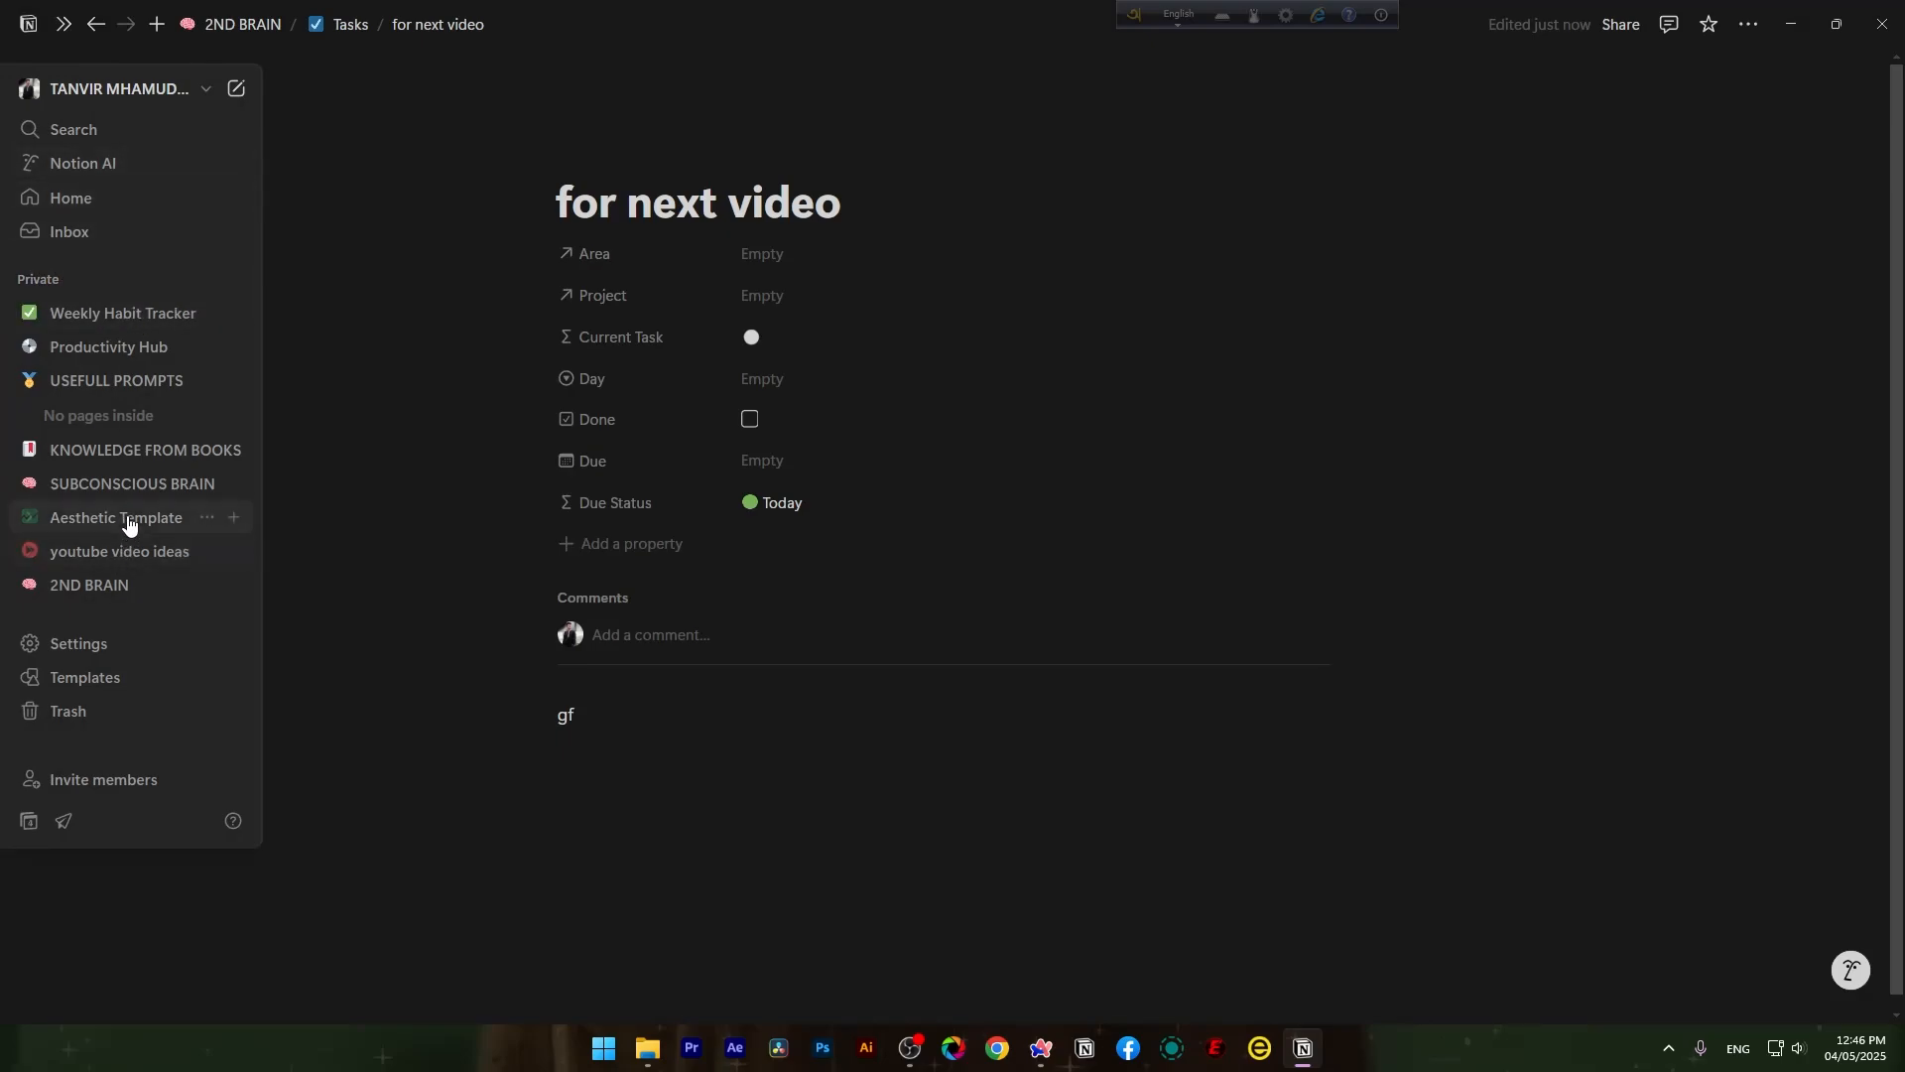
left_click(90, 585)
Review the Take Action, Projects, Inbox and Daily Optimization sections of the 2ND BRAIN page.
scroll(813, 713, "down", 5)
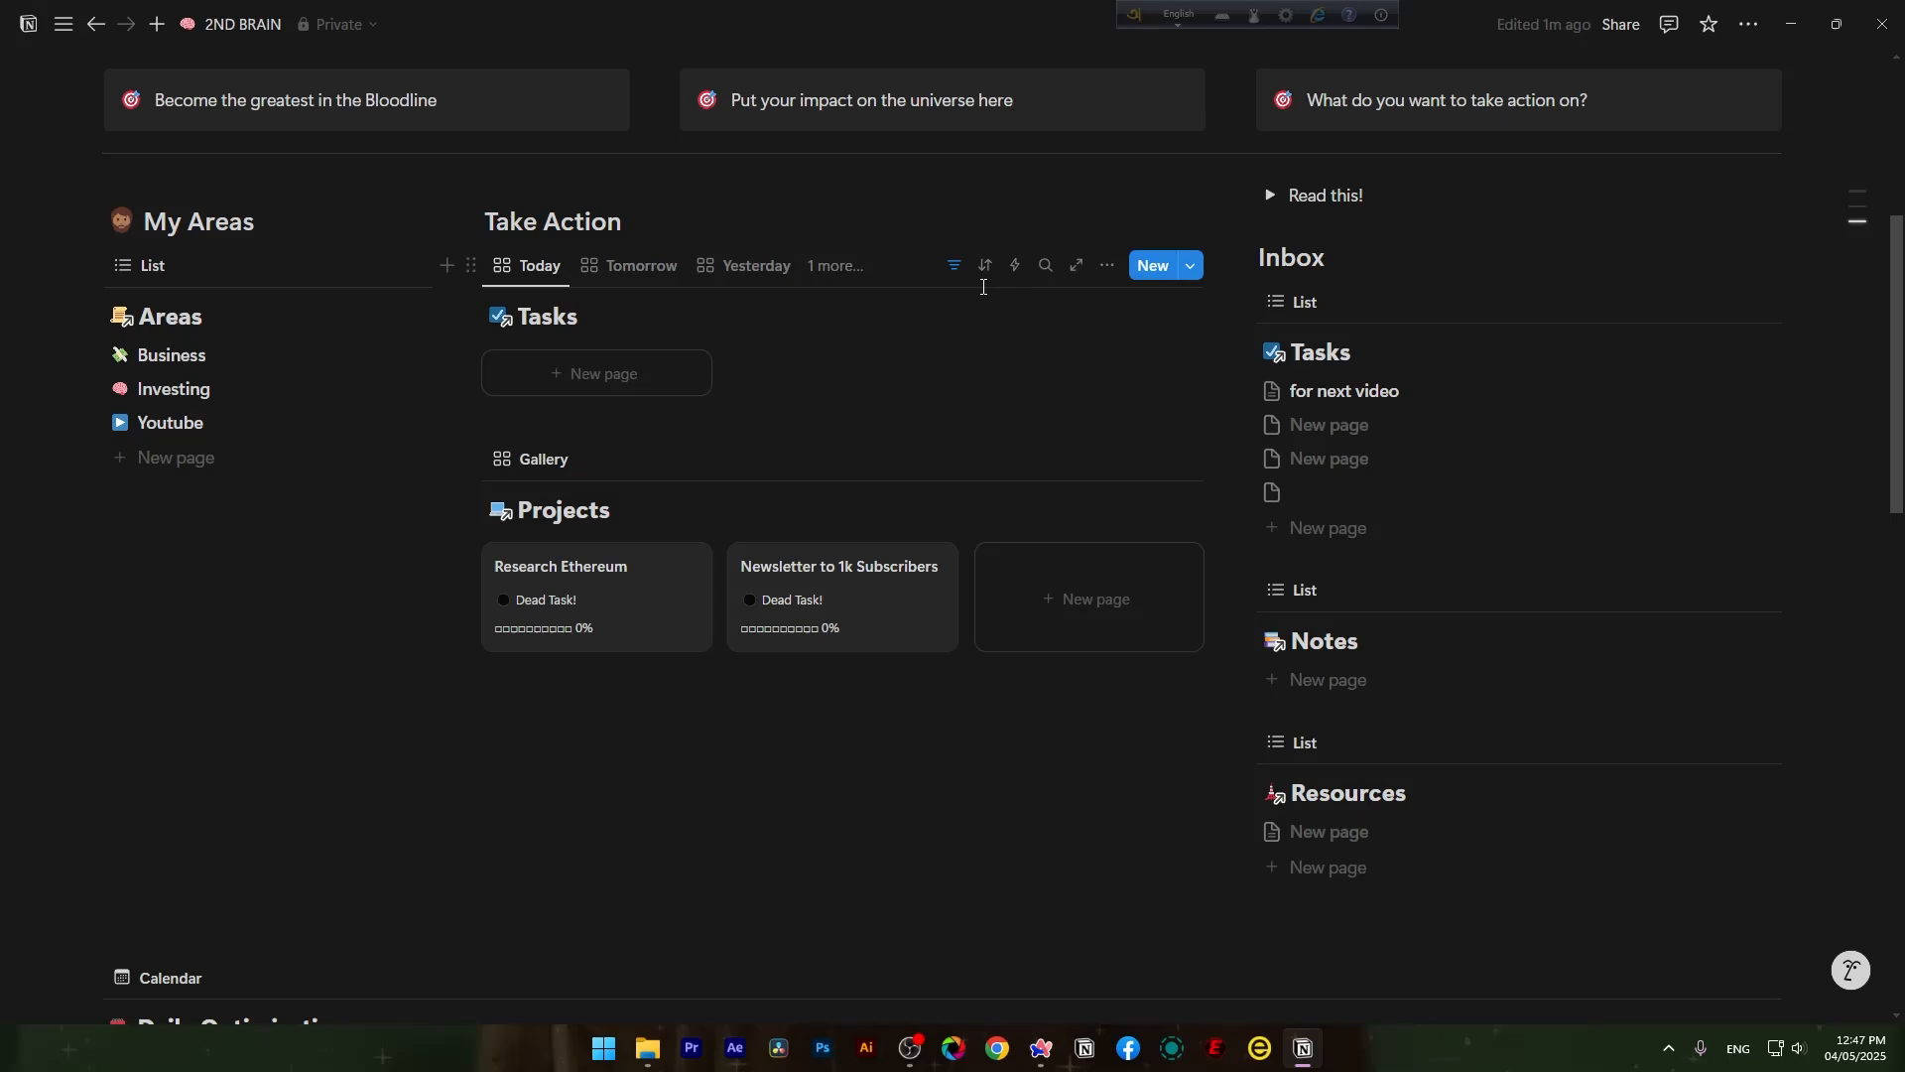
scroll(1088, 595, "down", 2)
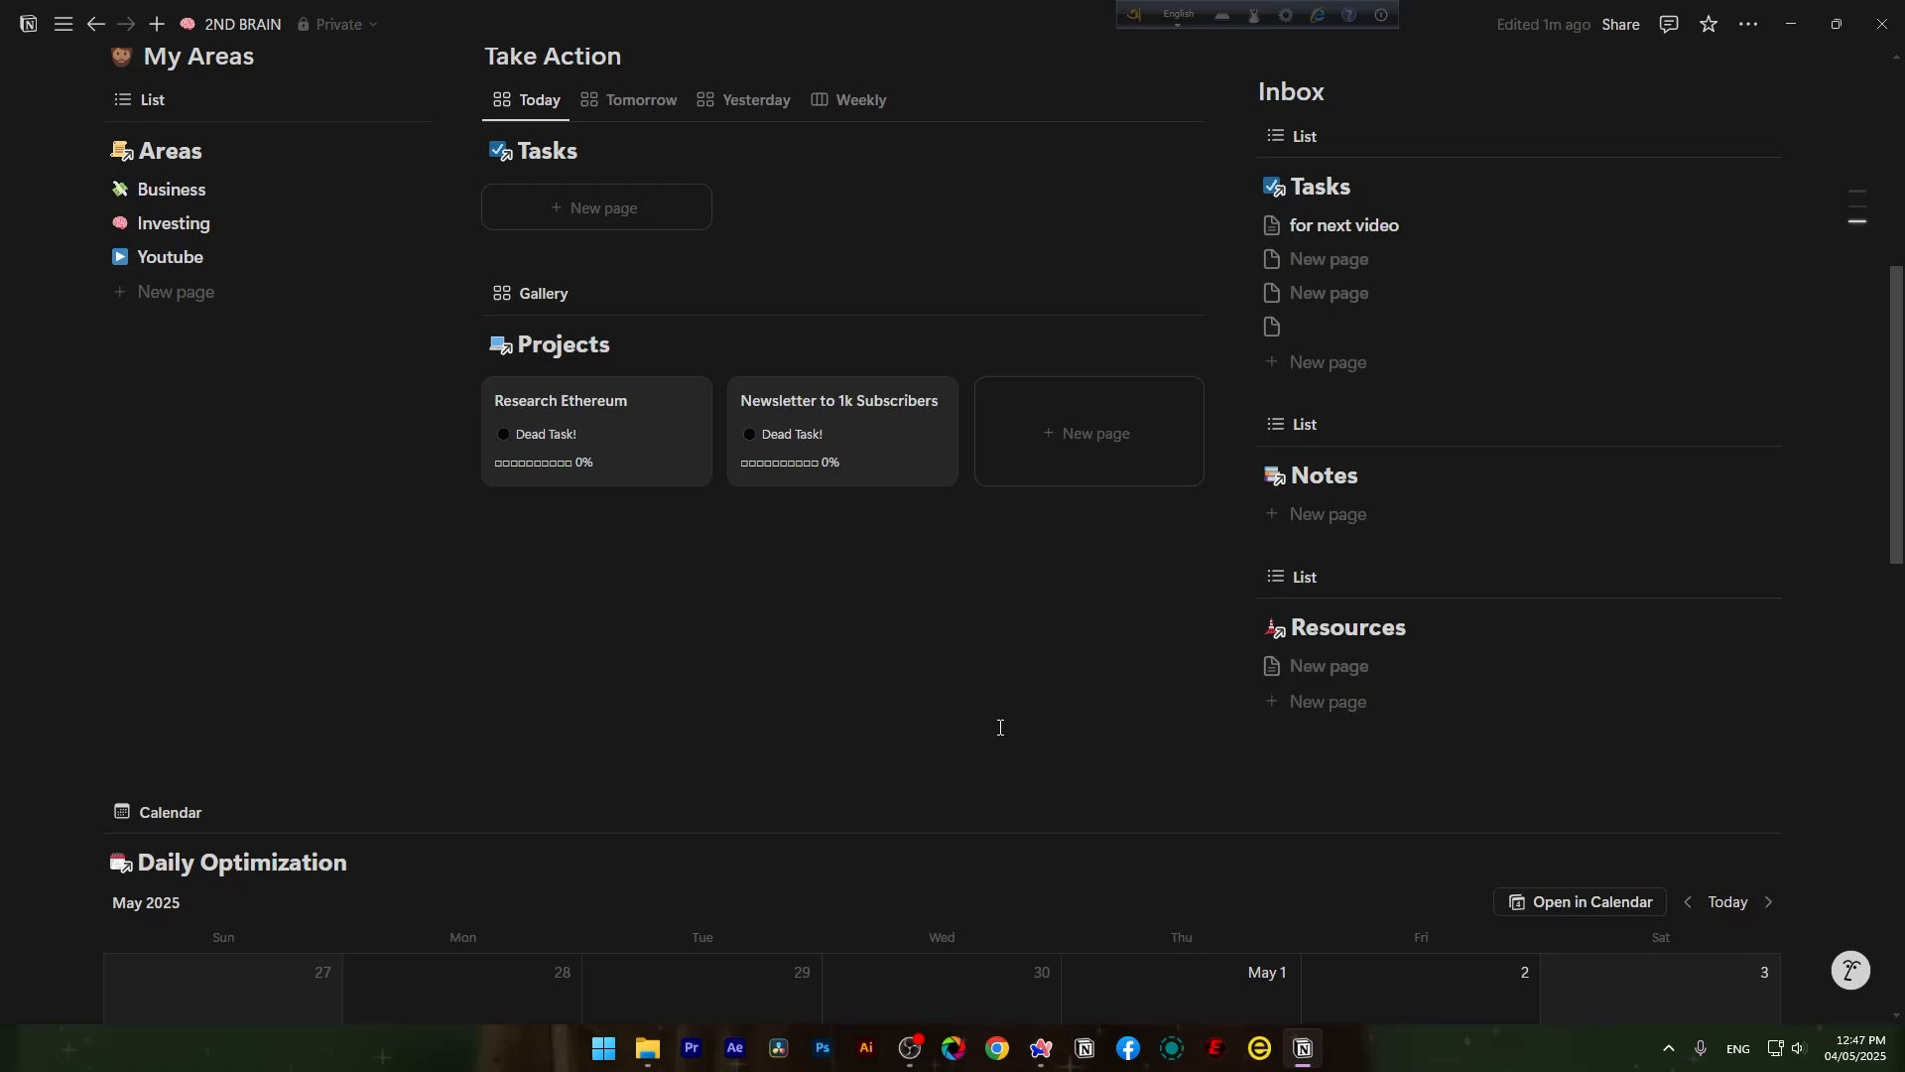
scroll(1000, 727, "down", 2)
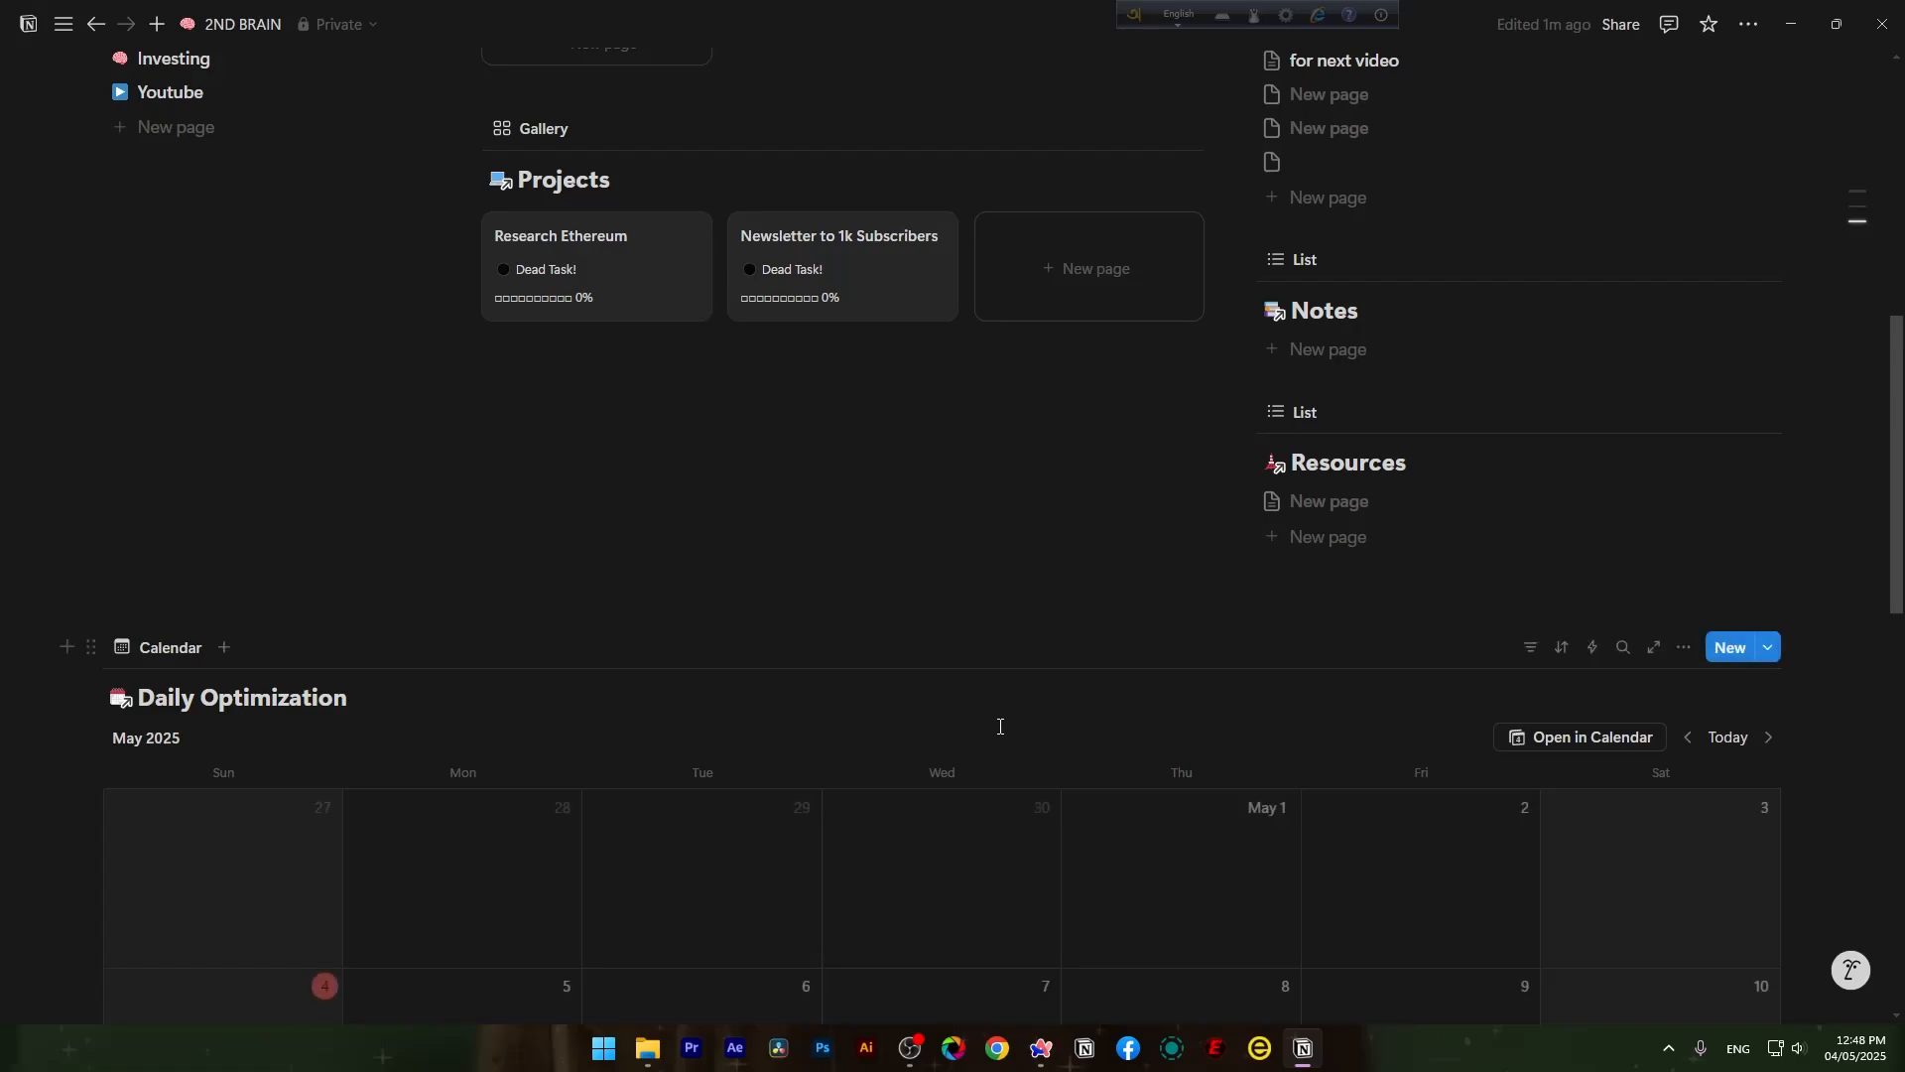
scroll(977, 722, "up", 8)
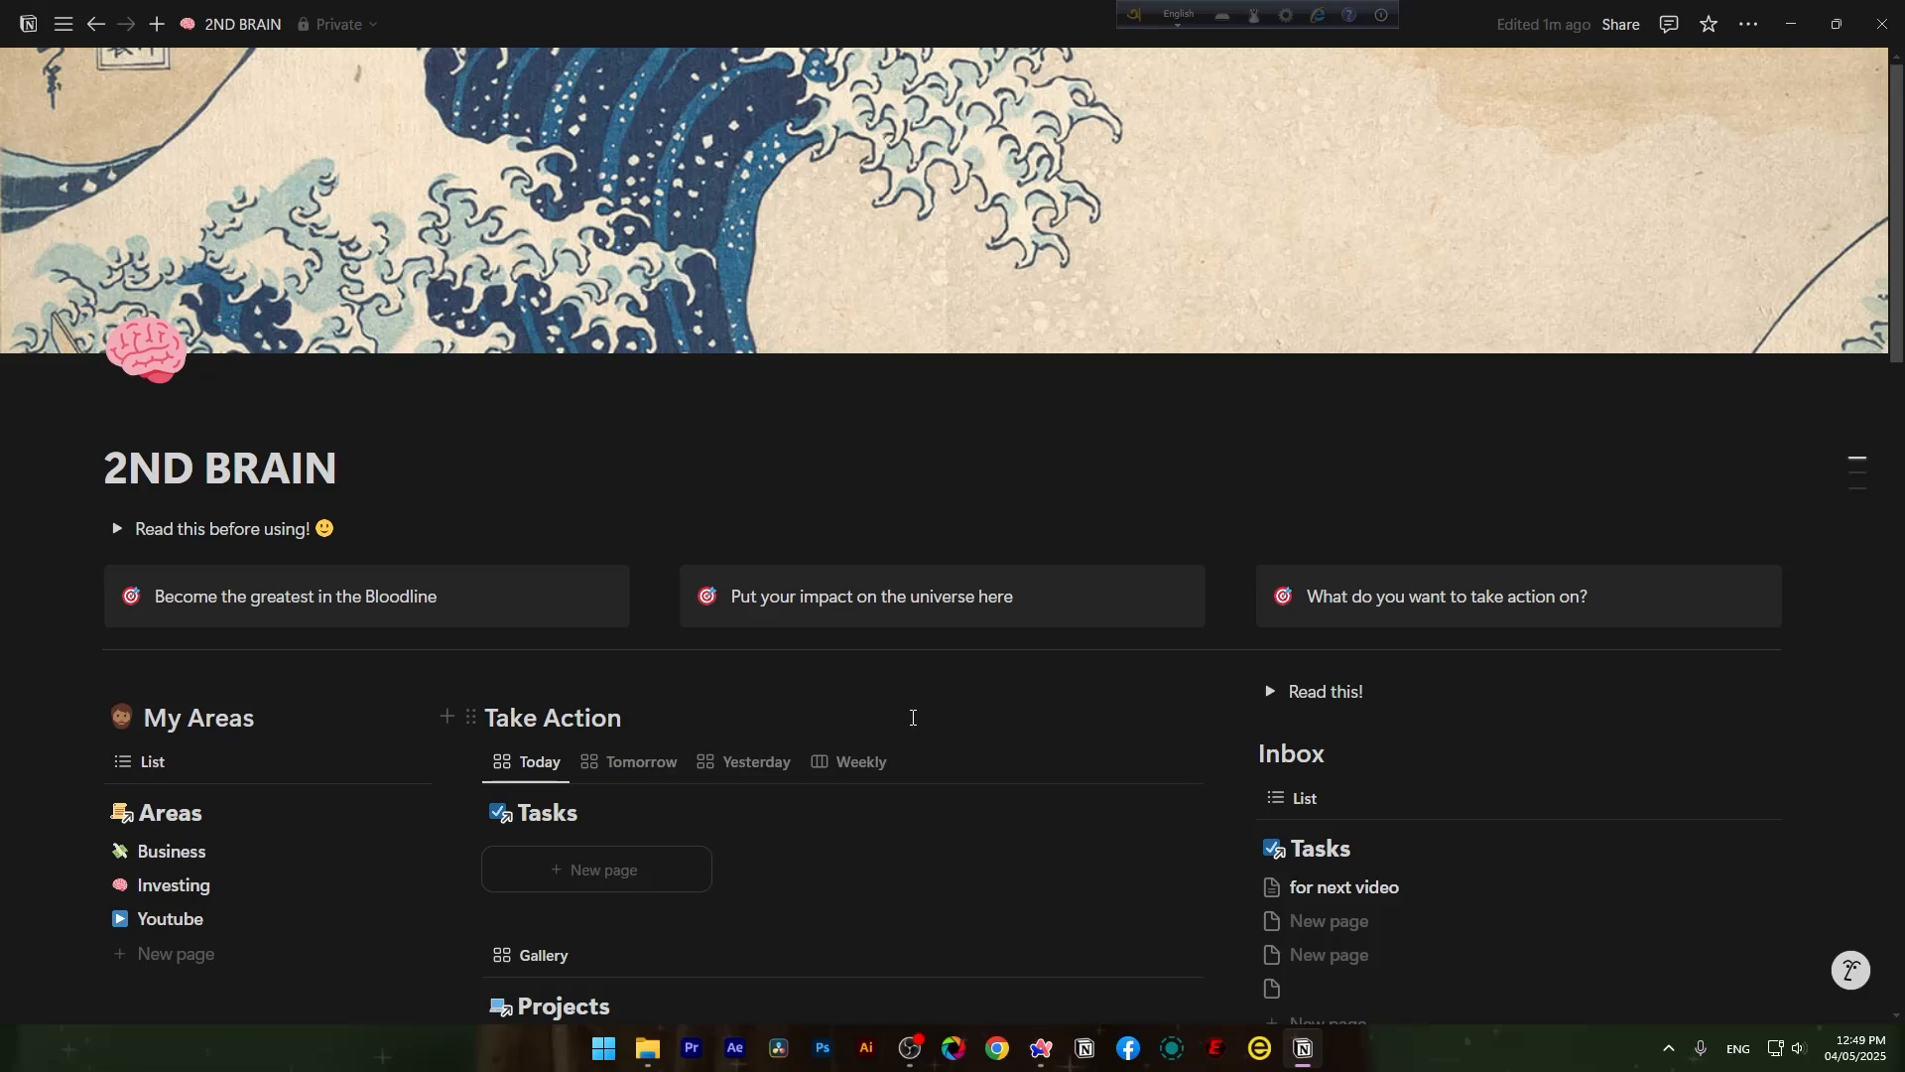
Browse the block types that can be inserted between the Tasks and Projects sections, without adding one.
scroll(912, 717, "down", 2)
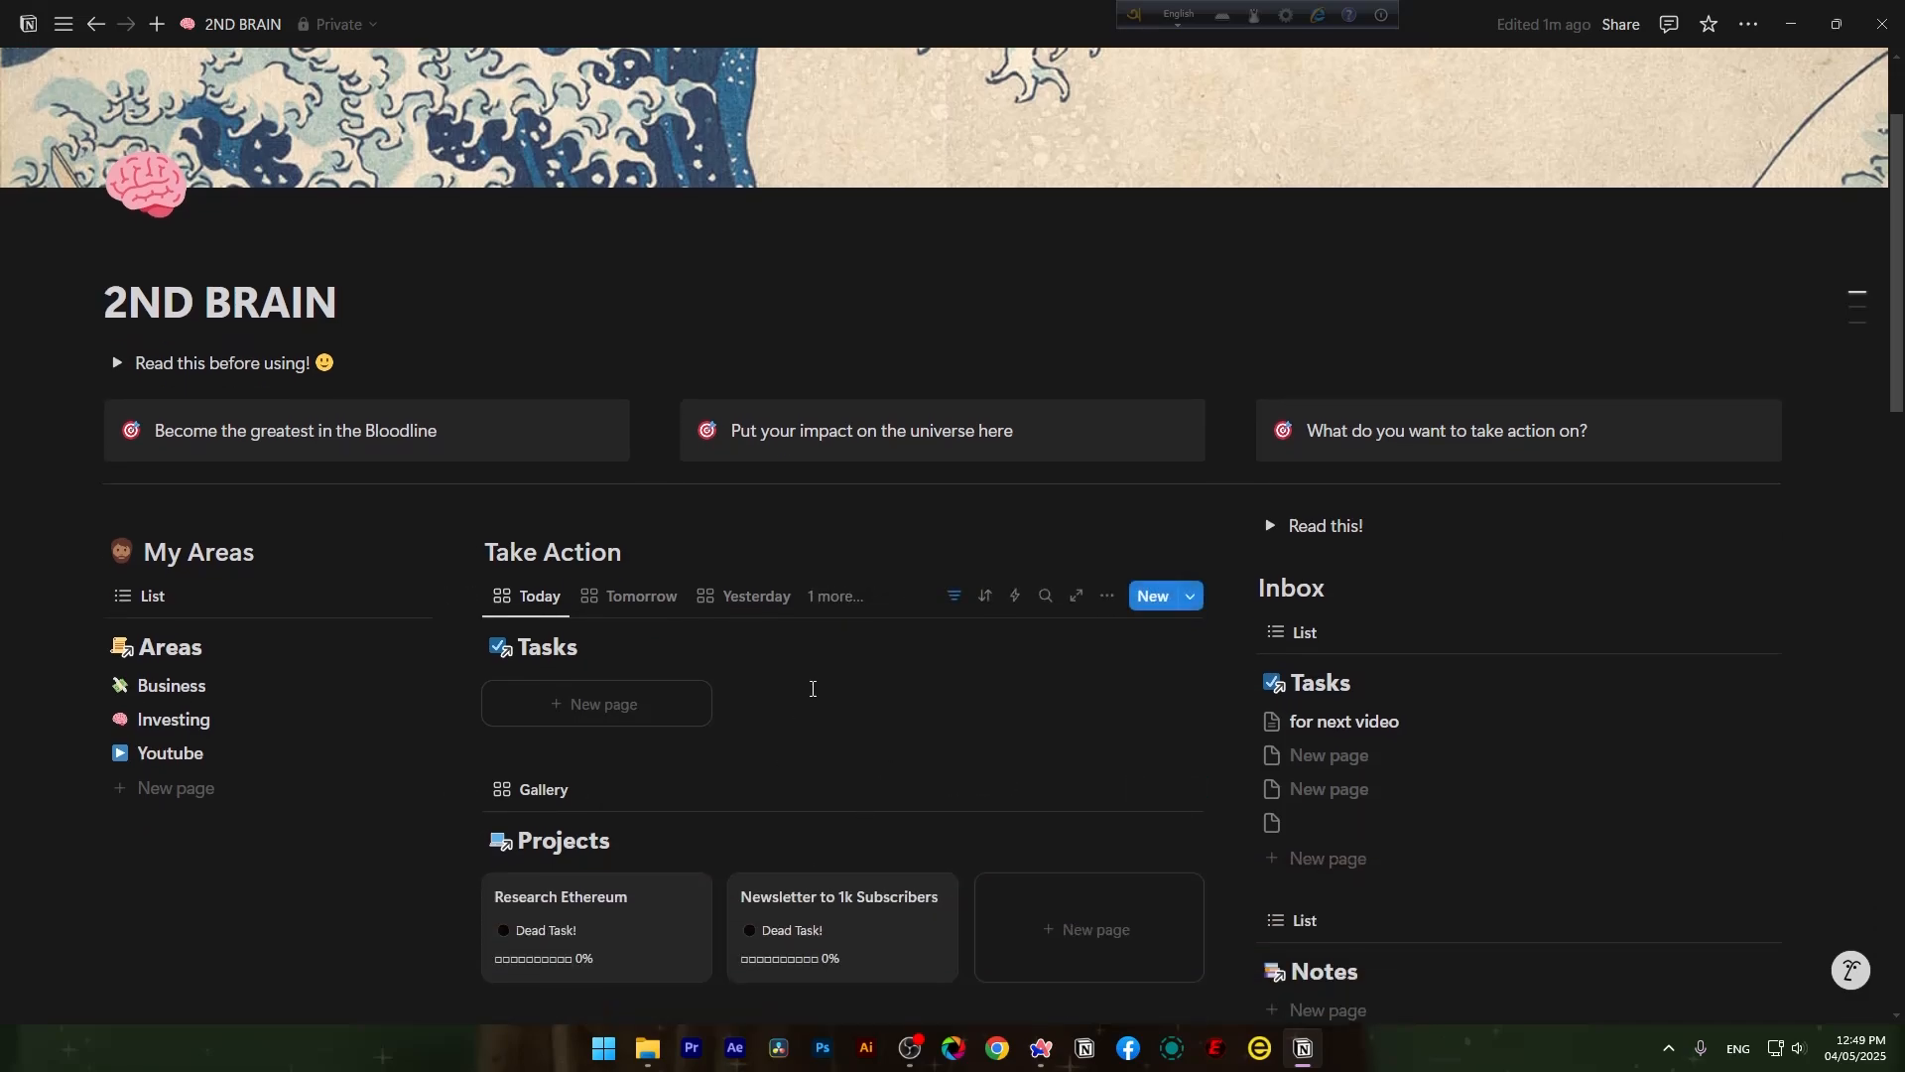
left_click(437, 749)
scroll(598, 379, "down", 4)
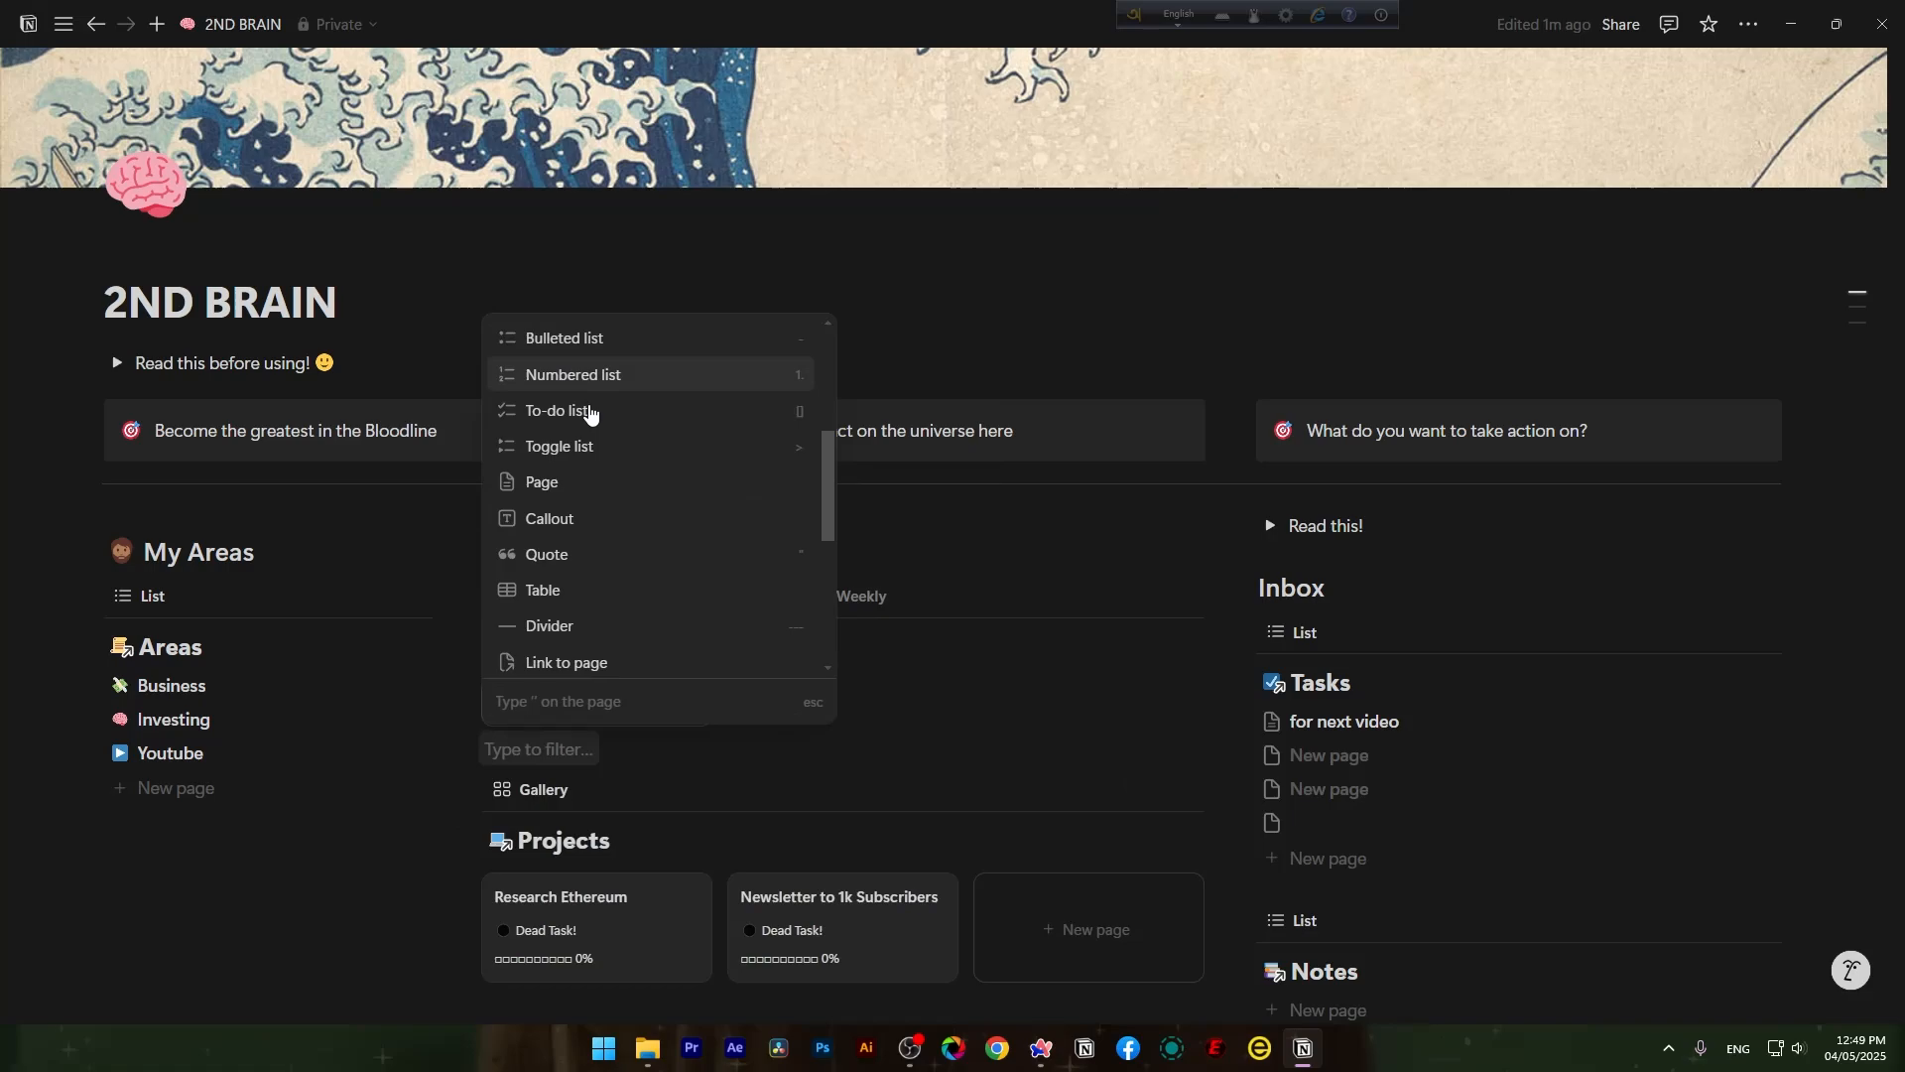
scroll(585, 468, "down", 10)
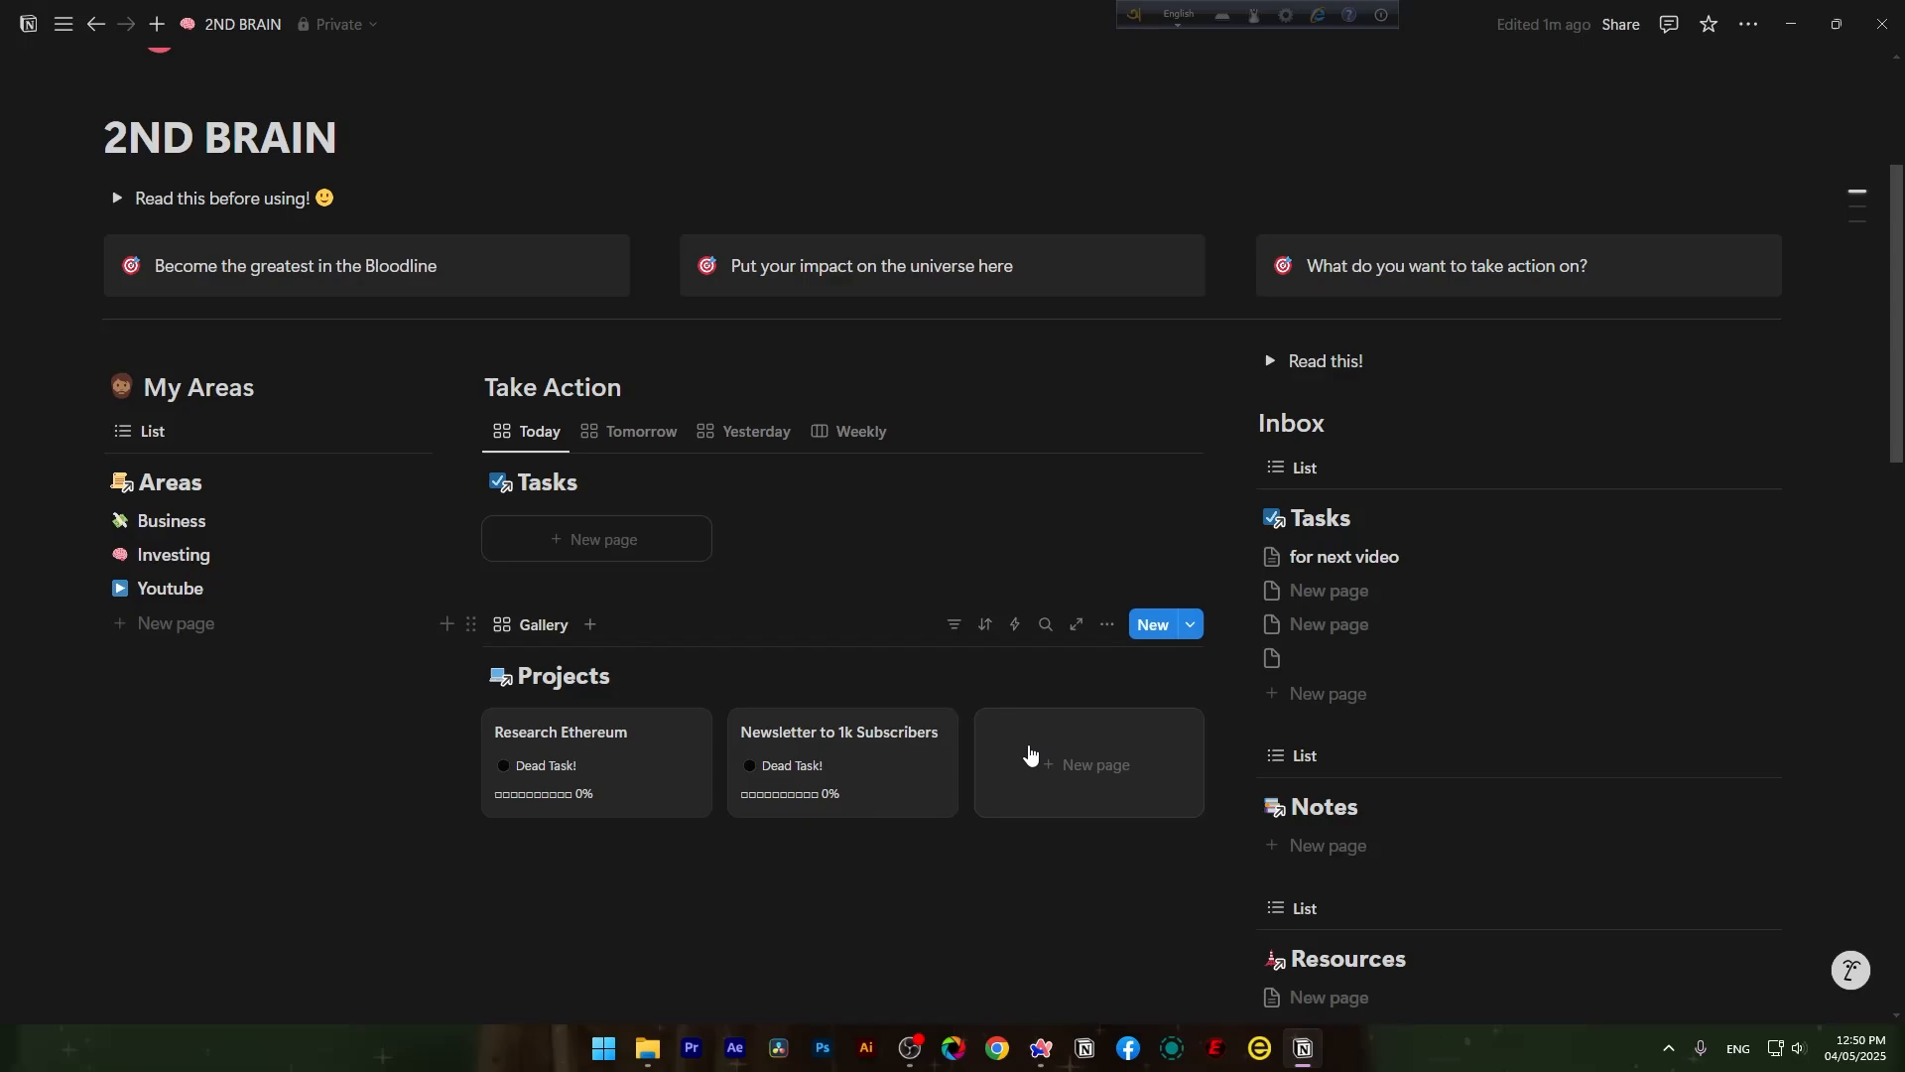
Leave the 2ND BRAIN page and open the workspace's Home page.
mouse_move(10, 367)
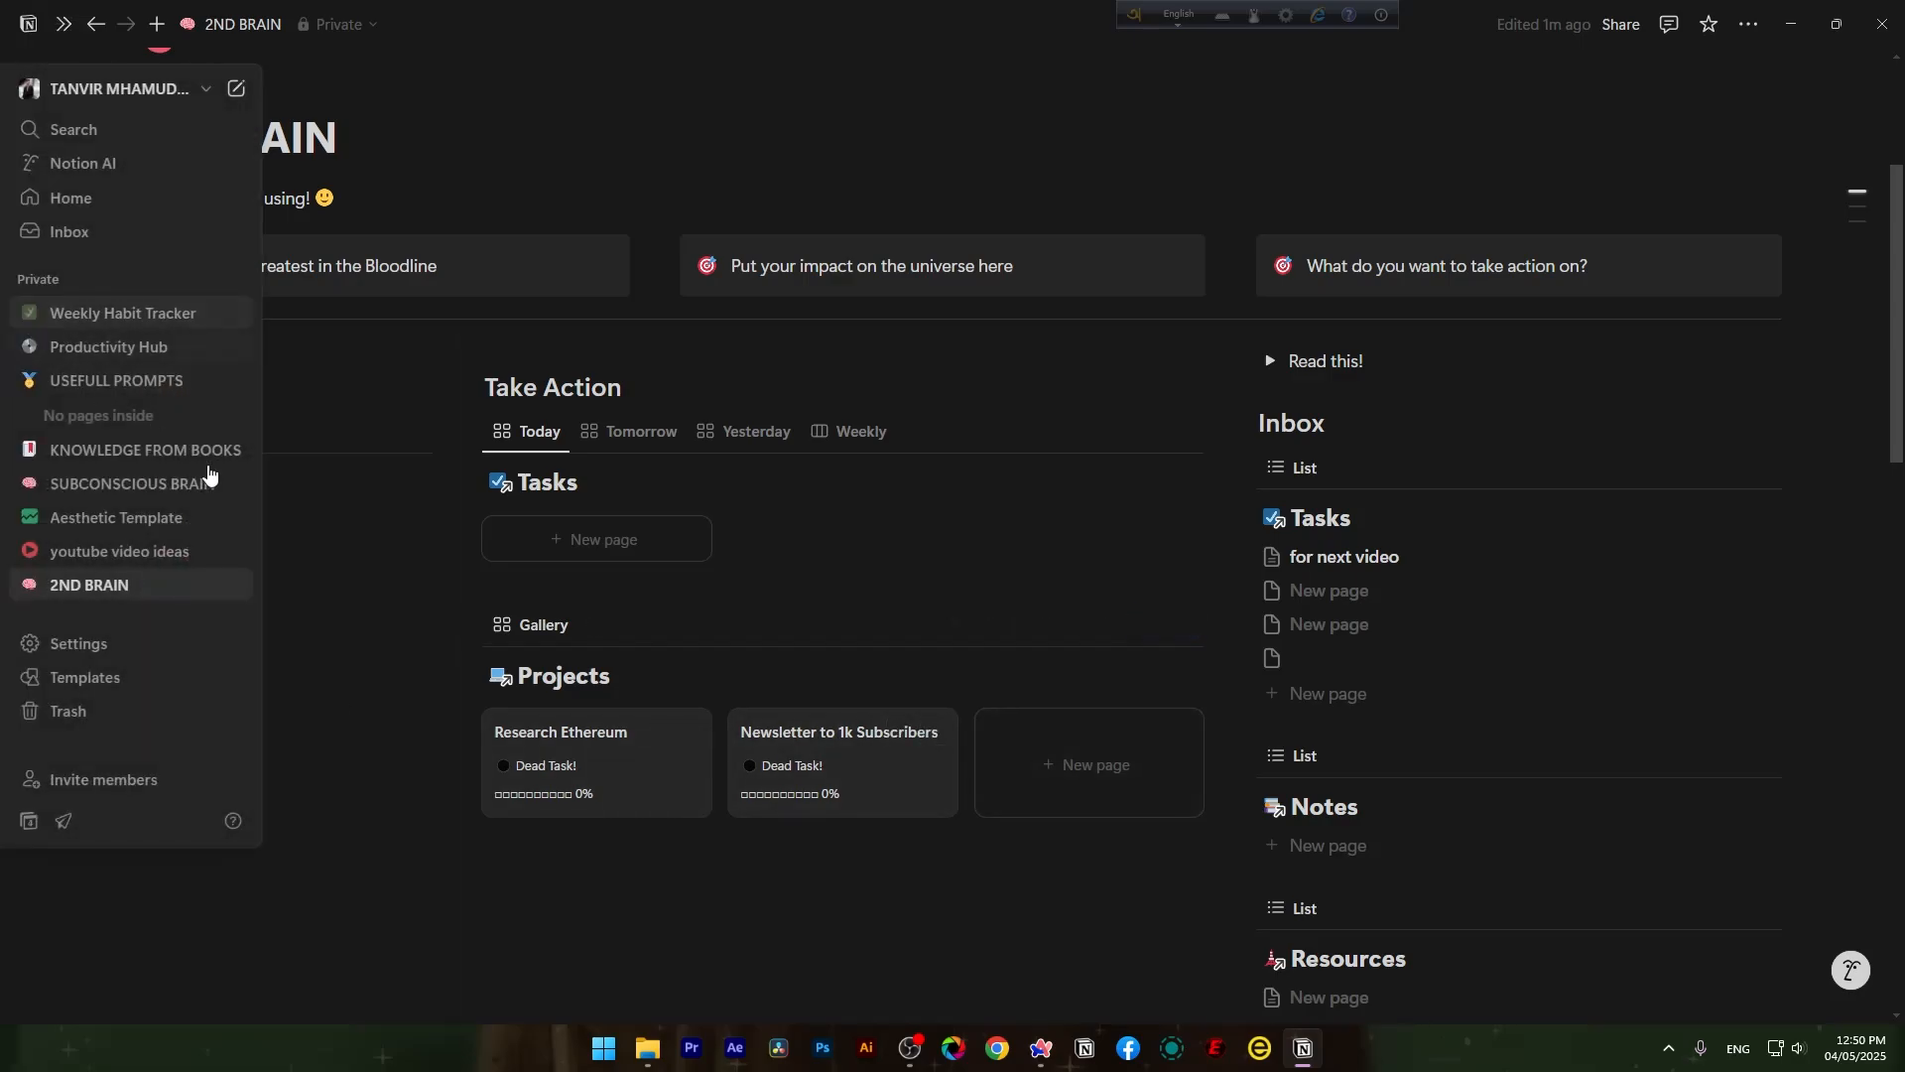
left_click(1041, 1048)
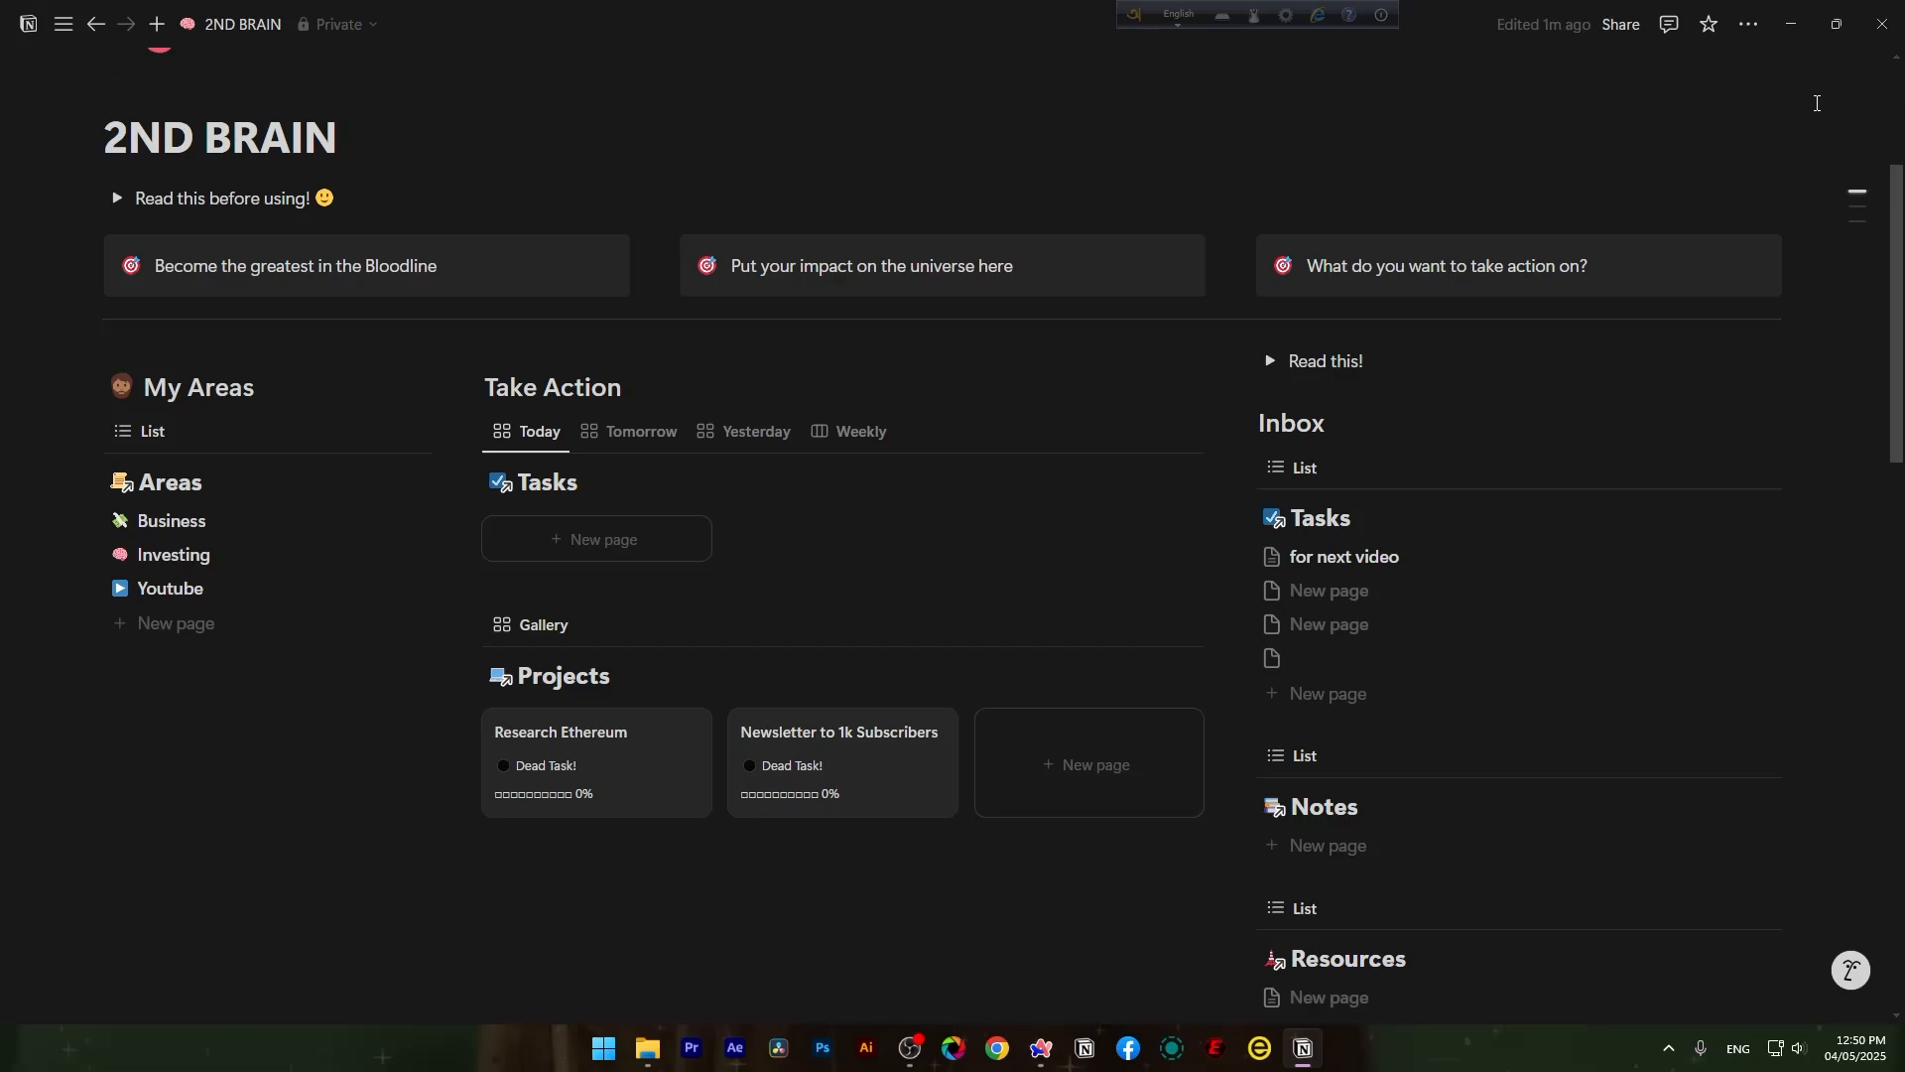
left_click(48, 195)
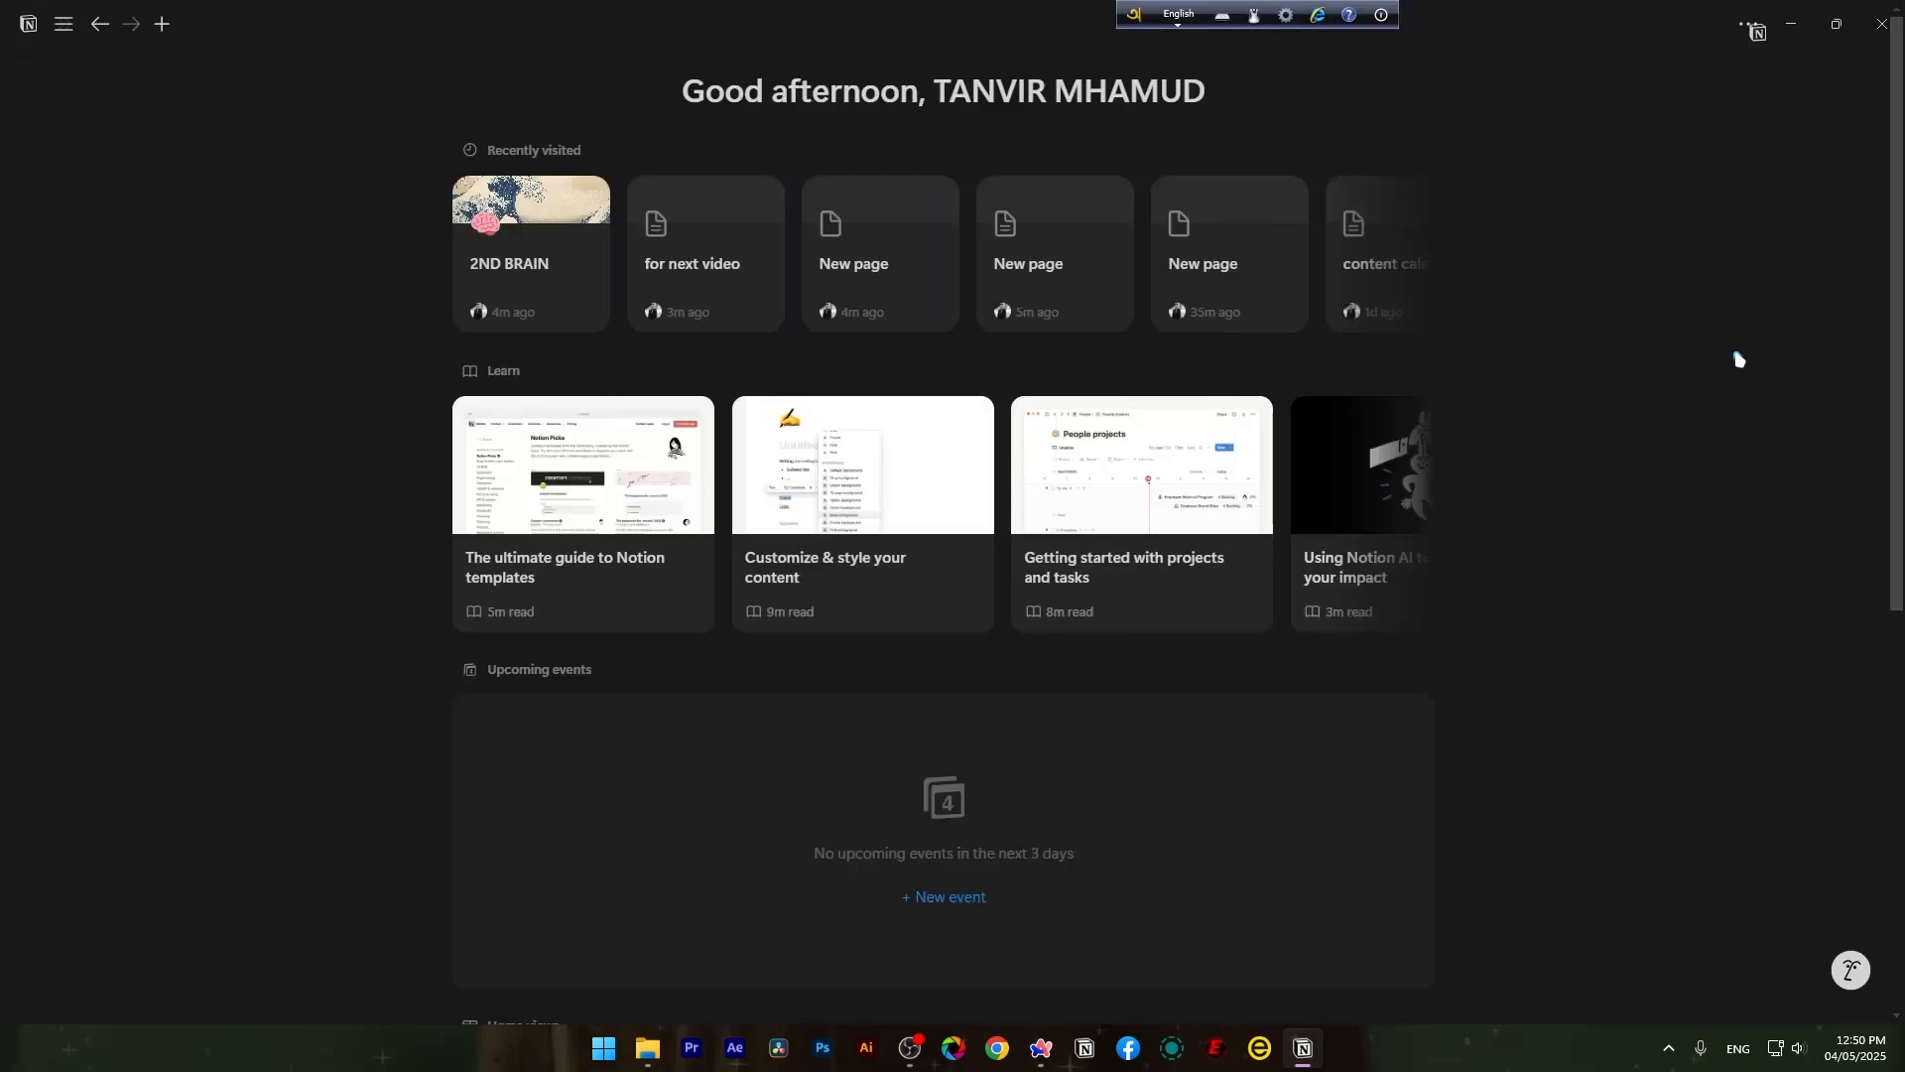